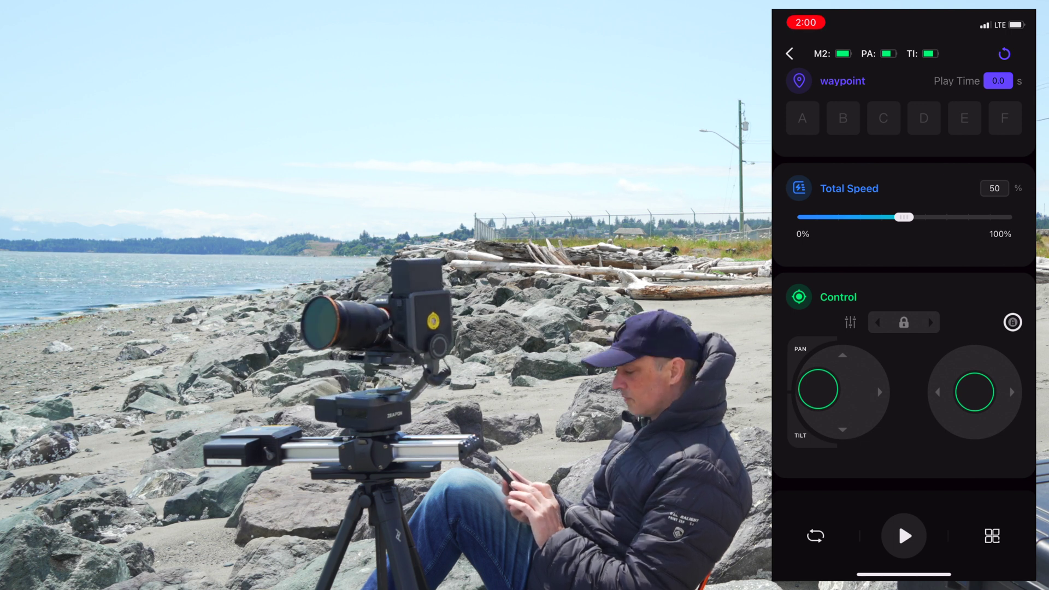
# Stop the head's pan and slide the carriage along the rail to frame the starting position.
pyautogui.moveTo(818, 389); pyautogui.dragTo(843, 391)
pyautogui.moveTo(975, 392); pyautogui.dragTo(1000, 394)
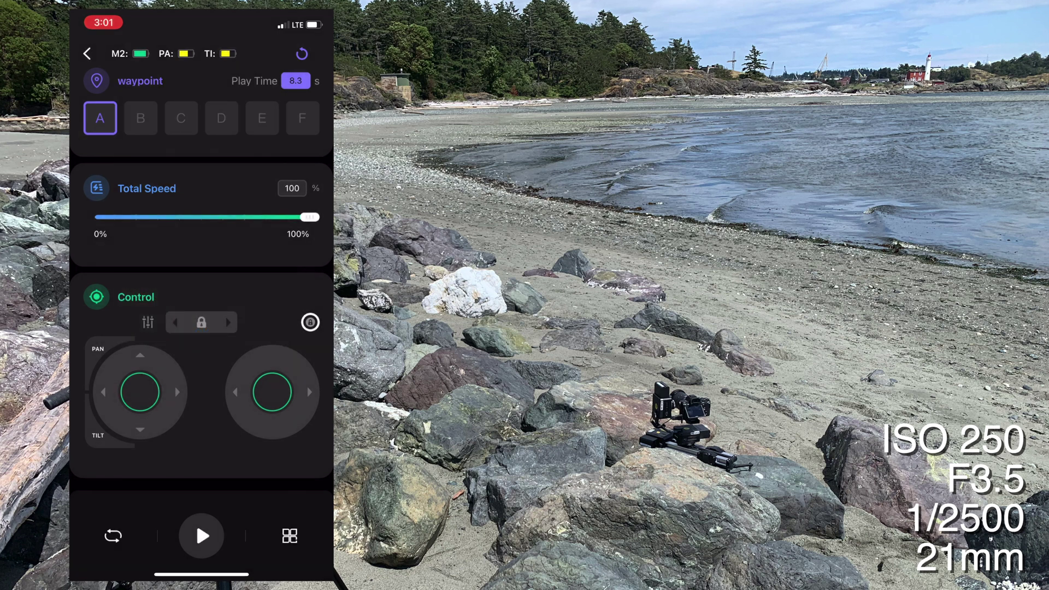
# Mark waypoint A, then slide the carriage toward its end and pan the head left and tilt it down.
pyautogui.click(100, 118)
pyautogui.moveTo(273, 392); pyautogui.dragTo(297, 389)
pyautogui.moveTo(140, 392); pyautogui.dragTo(136, 422)
pyautogui.moveTo(140, 392); pyautogui.dragTo(139, 410)
# Save this framing as waypoint B and return to waypoint A as the start.
pyautogui.click(140, 118)
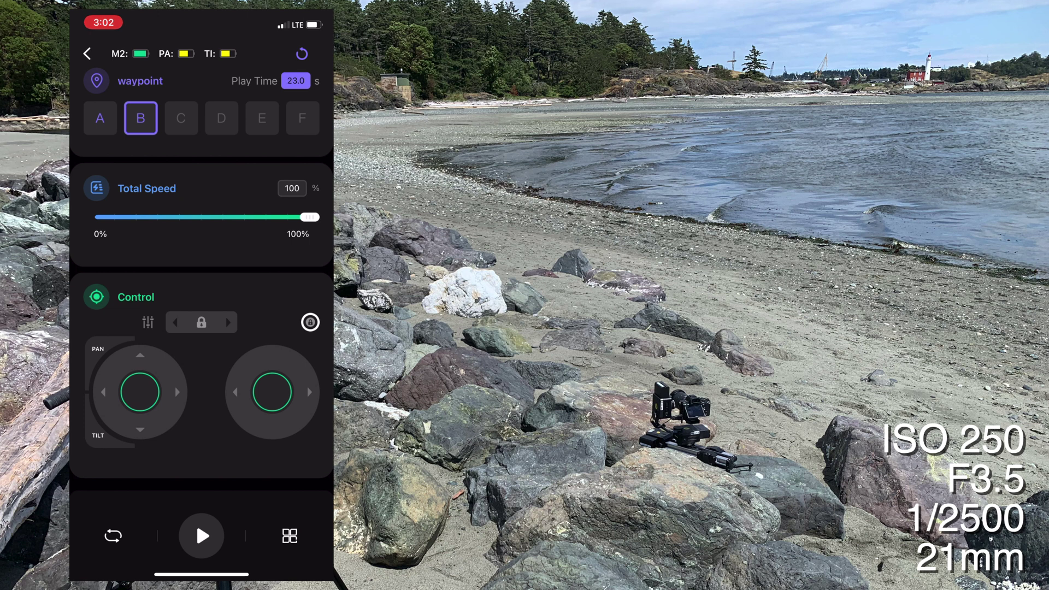
pyautogui.click(100, 119)
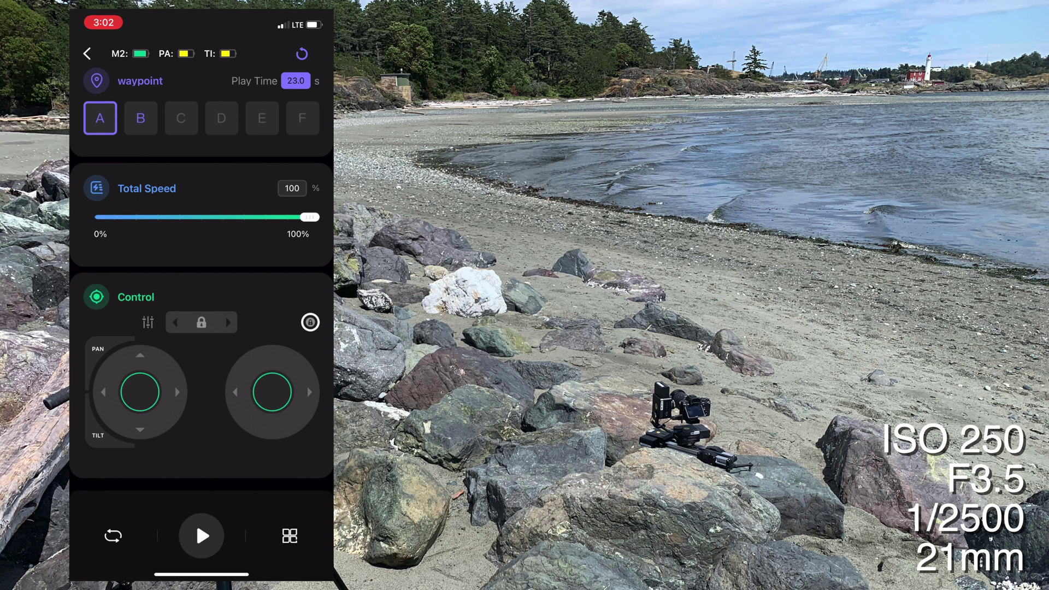
pyautogui.click(195, 521)
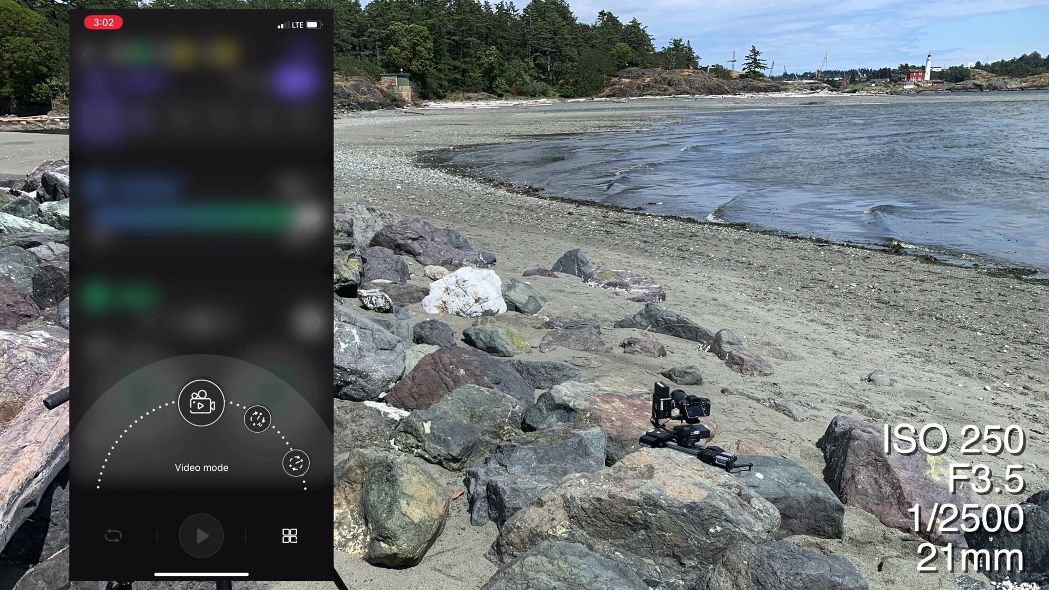
# Choose Customized Timelapse, set shutter time to 2.0 s, and start the 240-photo shoot.
pyautogui.moveTo(284, 438); pyautogui.dragTo(153, 421)
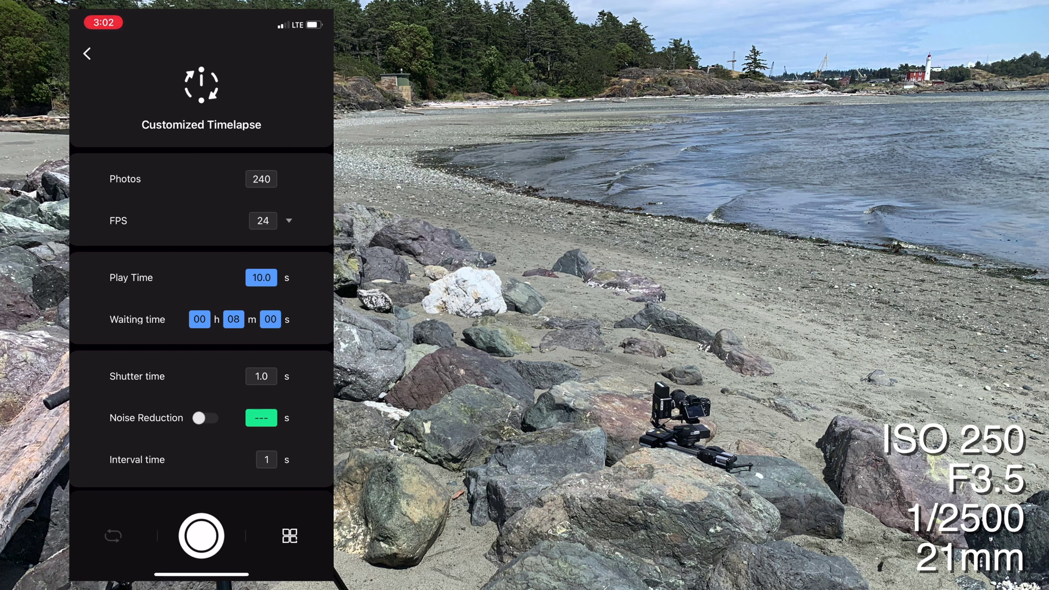
pyautogui.click(261, 376)
pyautogui.write('2')
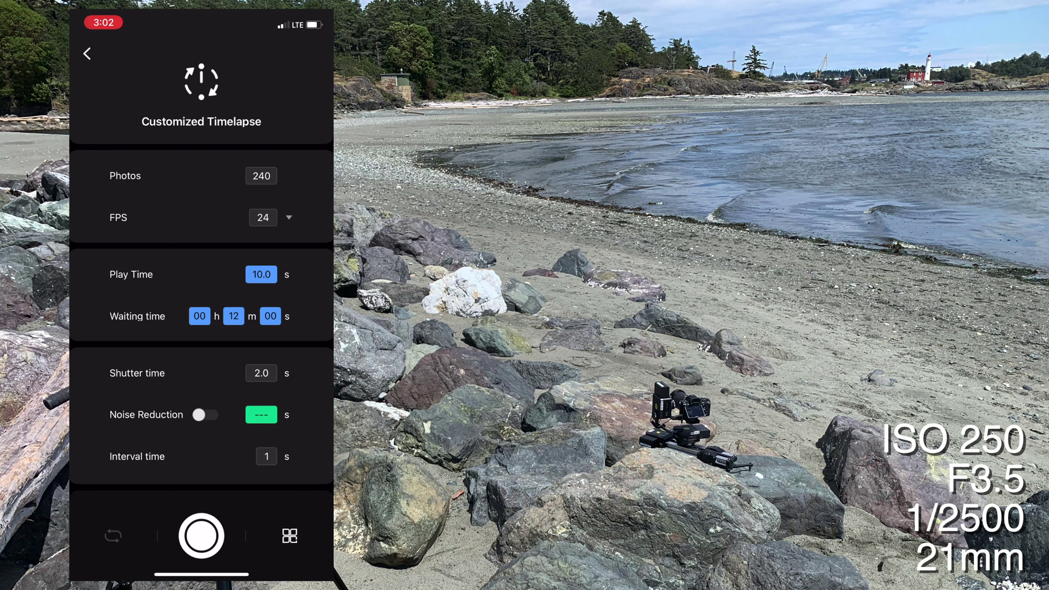
pyautogui.click(201, 536)
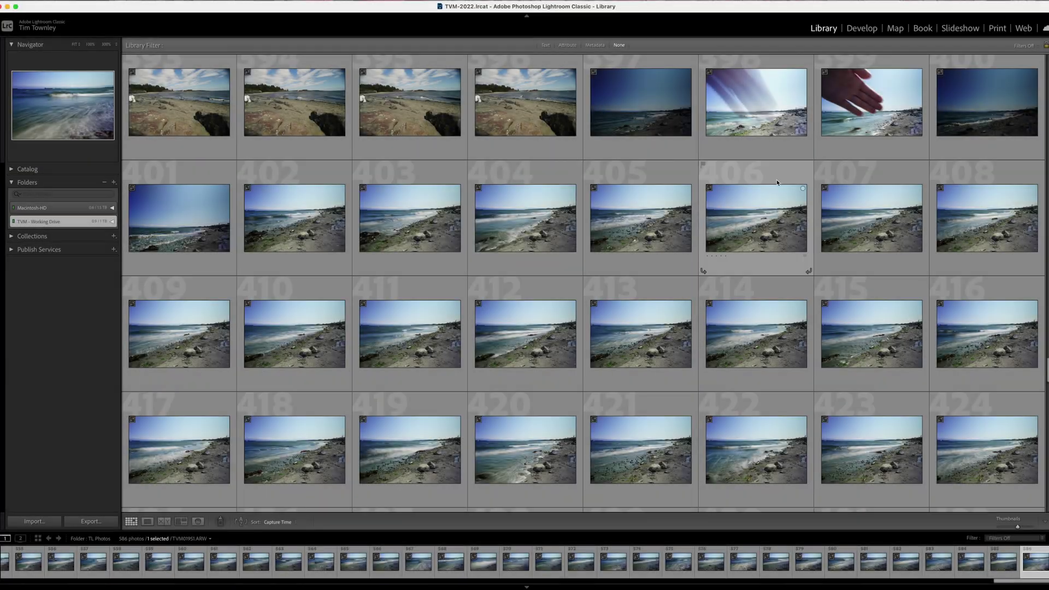
# Give photos 404 through the last frame a red color label.
pyautogui.click(539, 236)
pyautogui.hotkey('shift', 'End')
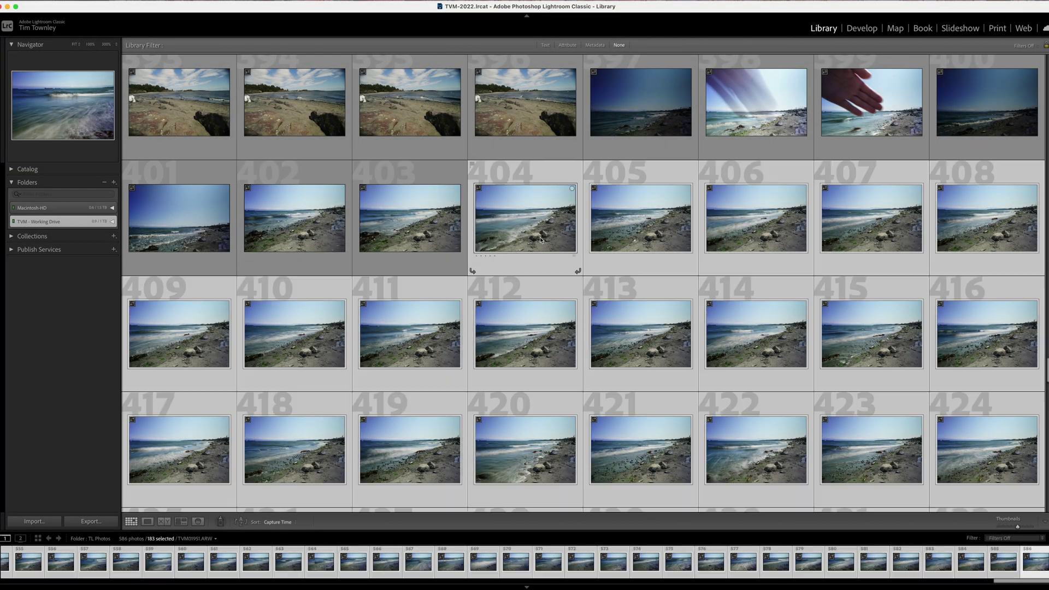
pyautogui.rightClick(541, 236)
pyautogui.moveTo(601, 394)
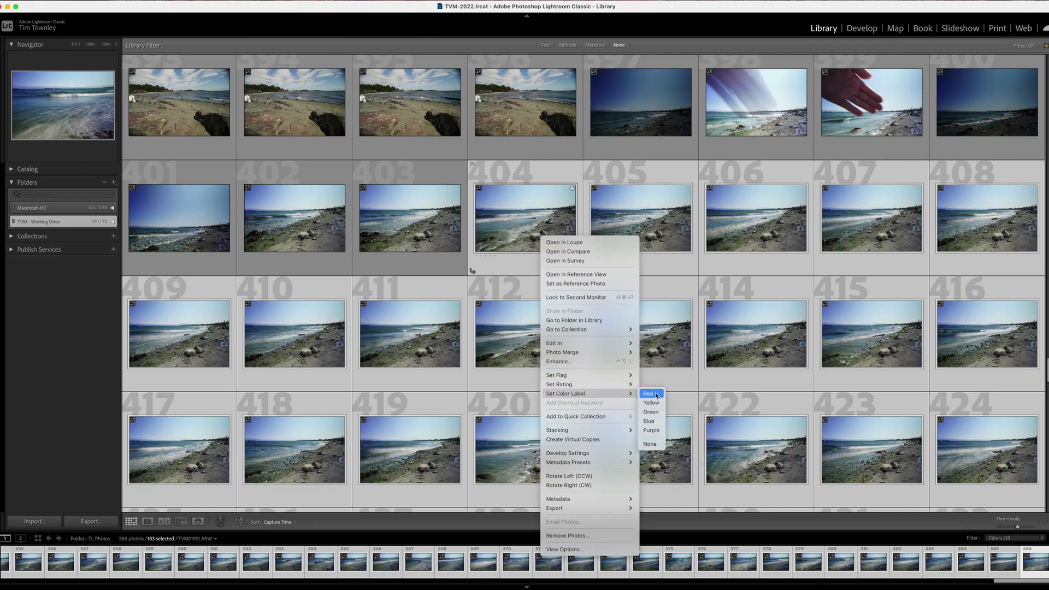
pyautogui.click(653, 394)
# Step through photos around 101–110 full size to confirm 110 is the sequence's last frame.
pyautogui.scroll(5, 524, 257)
pyautogui.click(524, 257)
pyautogui.scroll(8, 523, 257)
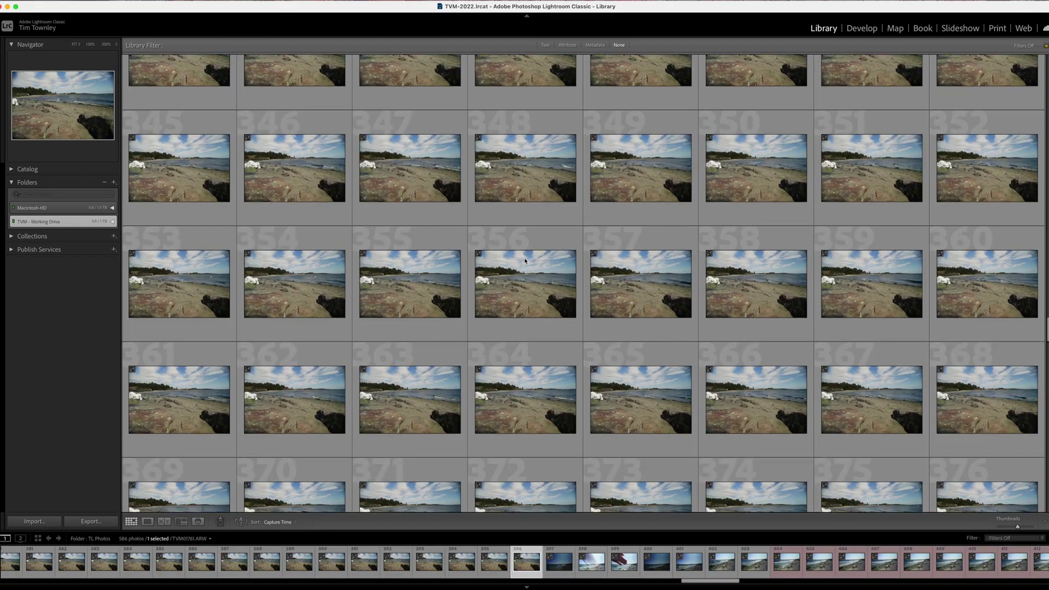
pyautogui.scroll(20, 523, 257)
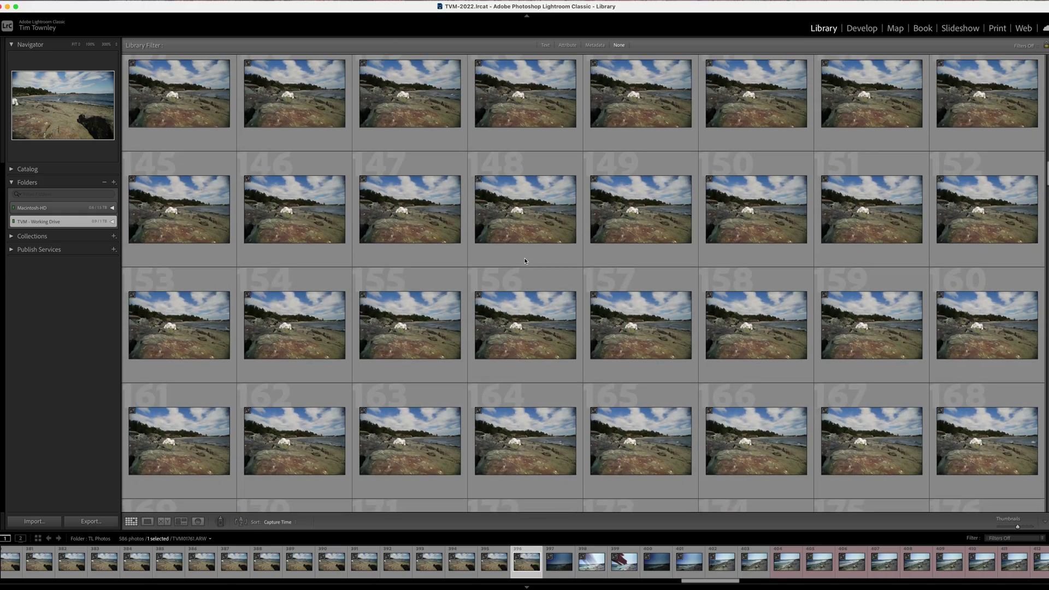
pyautogui.scroll(18, 525, 260)
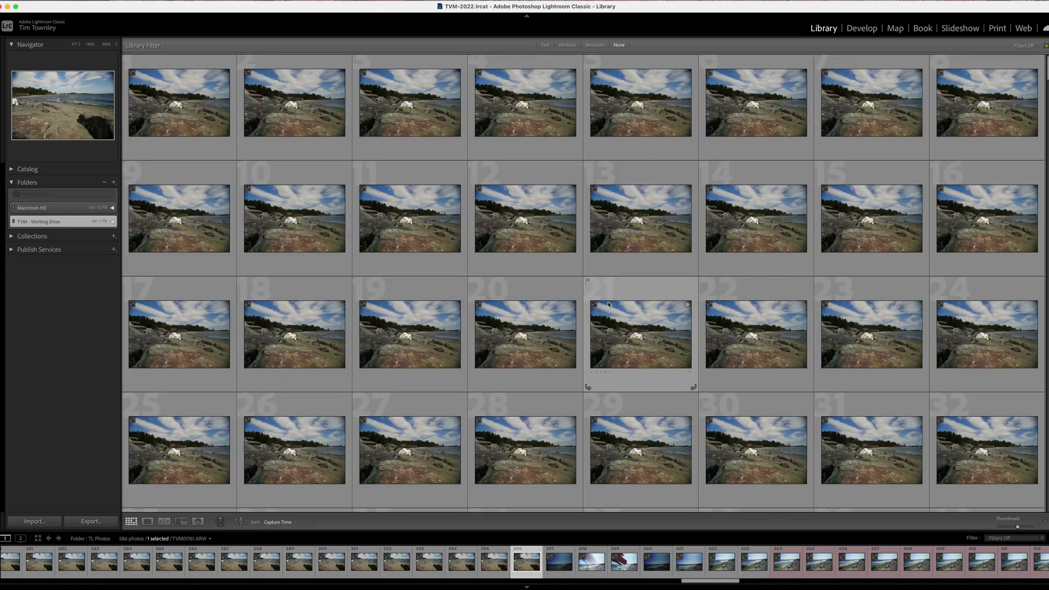
pyautogui.scroll(-10, 608, 304)
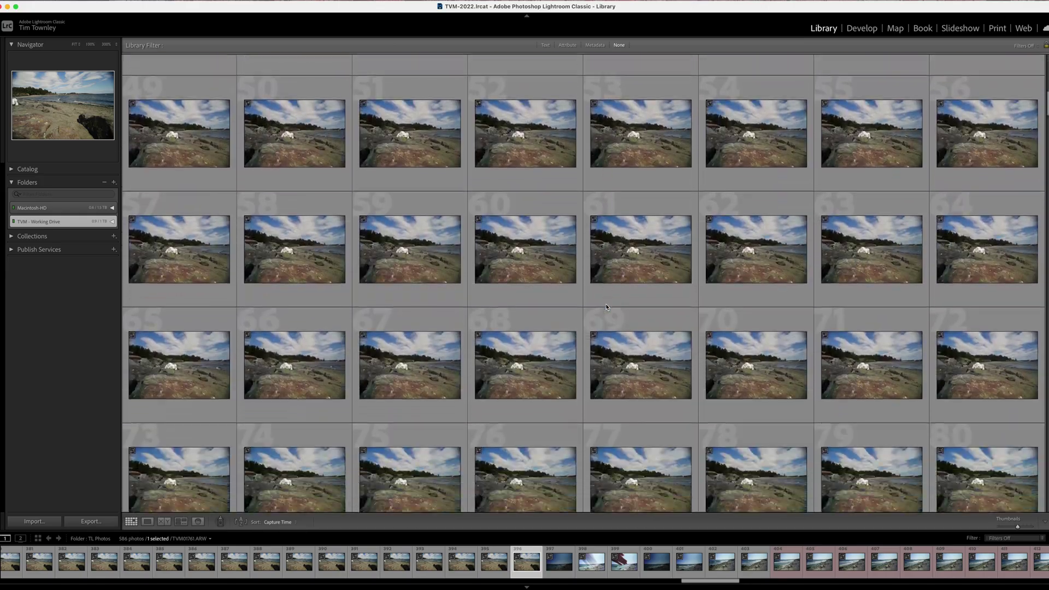
pyautogui.scroll(-10, 606, 307)
pyautogui.doubleClick(625, 280)
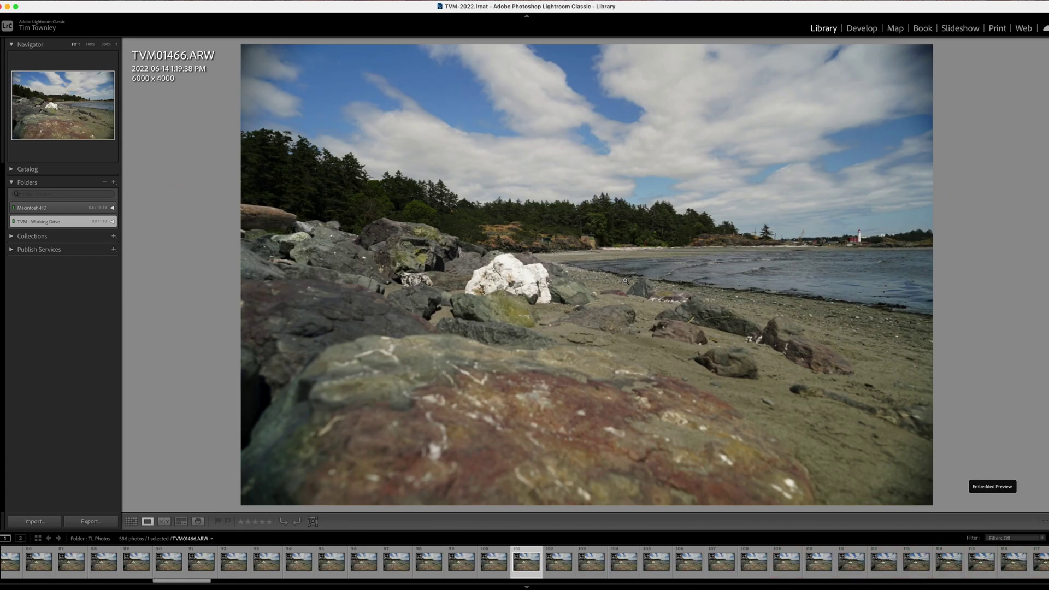
pyautogui.press('Right')
pyautogui.press('Right')
pyautogui.press('Right')
pyautogui.press('Right')
pyautogui.press('Right')
pyautogui.press('Right')
pyautogui.press('Right')
pyautogui.press('Right')
pyautogui.press('Right')
pyautogui.press('Right')
pyautogui.press('Right')
pyautogui.press('Right')
pyautogui.press('Right')
pyautogui.press('Right')
pyautogui.press('Right')
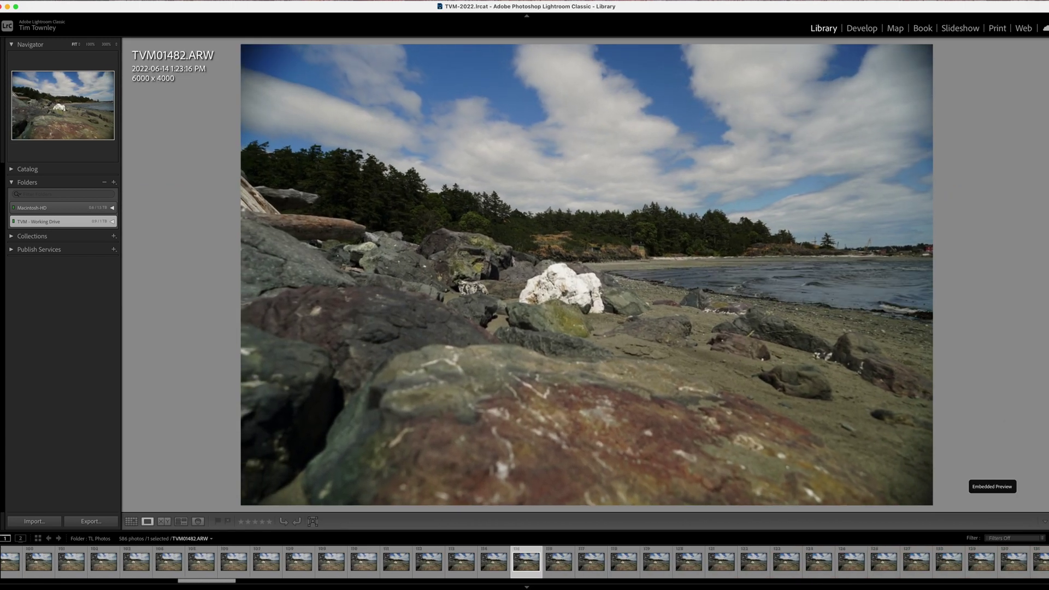
pyautogui.press('Left')
pyautogui.press('Left')
pyautogui.press('Left')
pyautogui.press('Left')
pyautogui.press('Left')
pyautogui.press('Left')
pyautogui.scroll(15, 533, 563)
# Give frames 1–110 a green color label.
pyautogui.keyDown('shift'); pyautogui.click(16, 562); pyautogui.keyUp('shift')
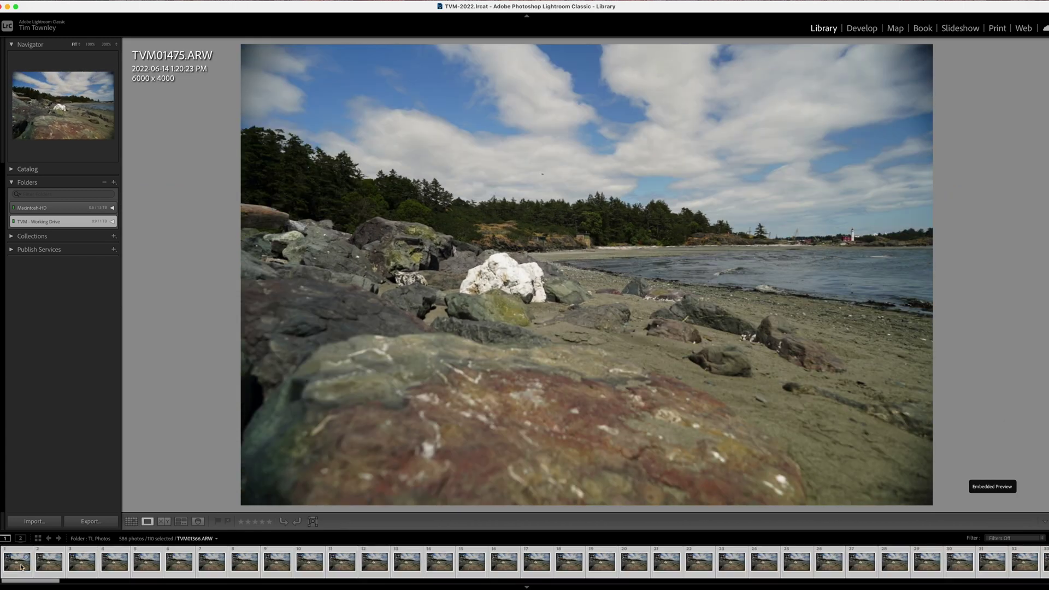
pyautogui.rightClick(218, 562)
pyautogui.moveTo(262, 425)
pyautogui.click(327, 444)
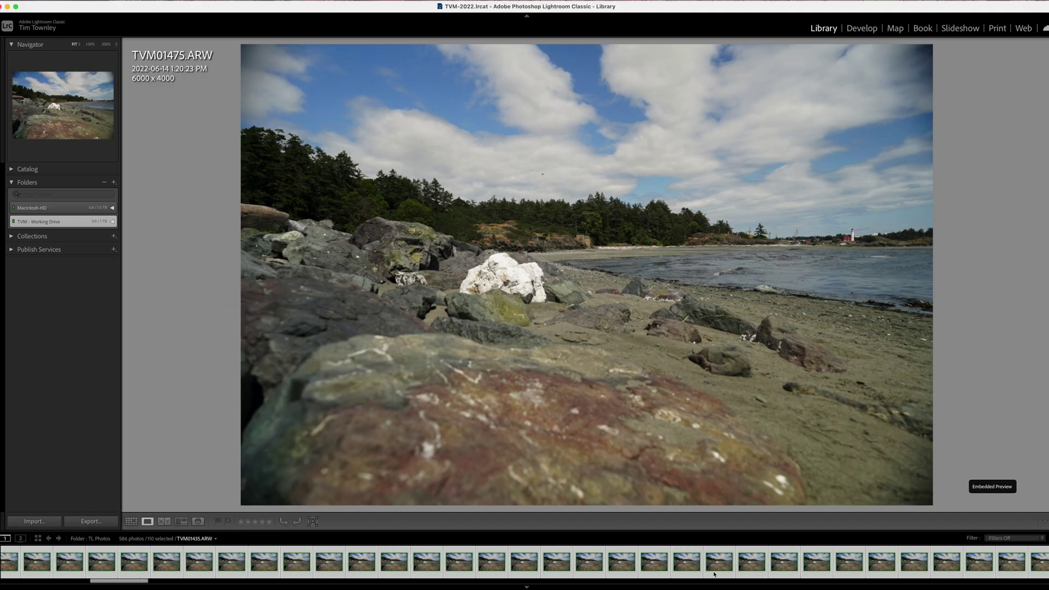
# Back in Grid view, give photos 111–396 a yellow color label.
pyautogui.press('g')
pyautogui.click(894, 228)
pyautogui.scroll(-20, 820, 273)
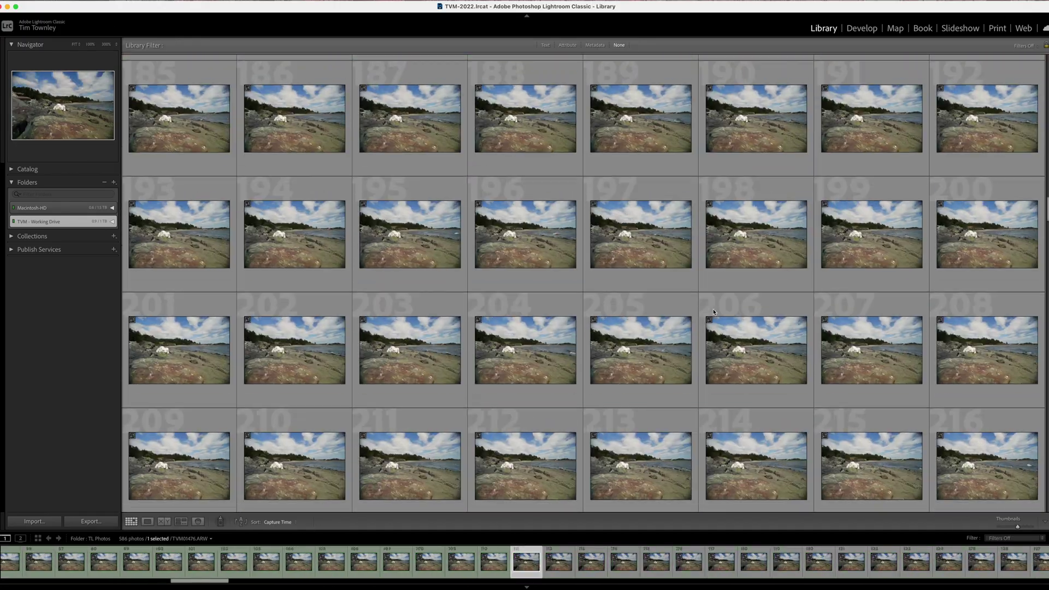
pyautogui.scroll(-10, 713, 311)
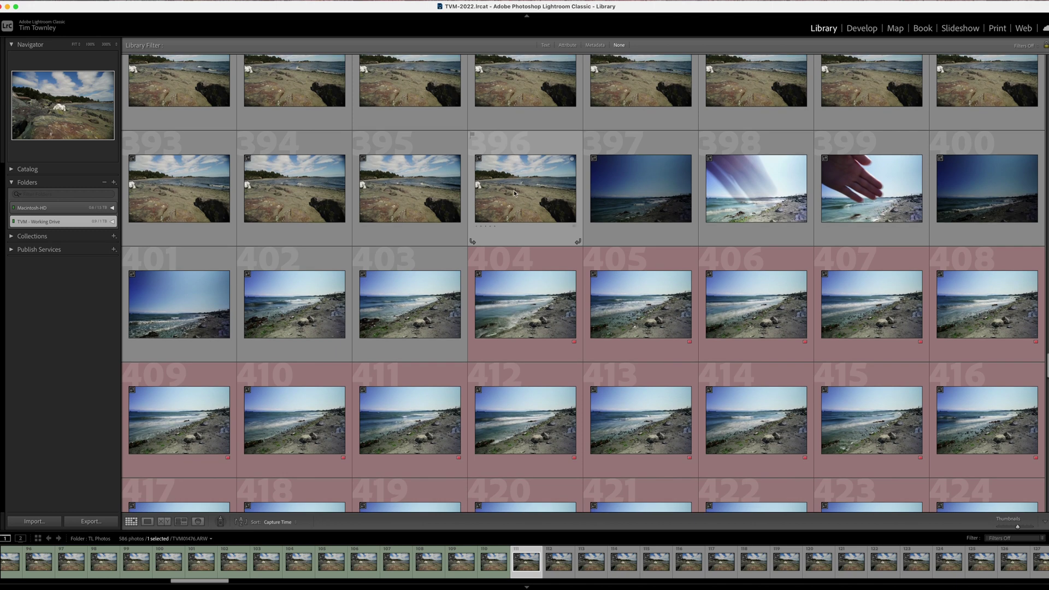
pyautogui.keyDown('shift'); pyautogui.click(515, 188); pyautogui.keyUp('shift')
pyautogui.rightClick(515, 188)
pyautogui.moveTo(546, 347)
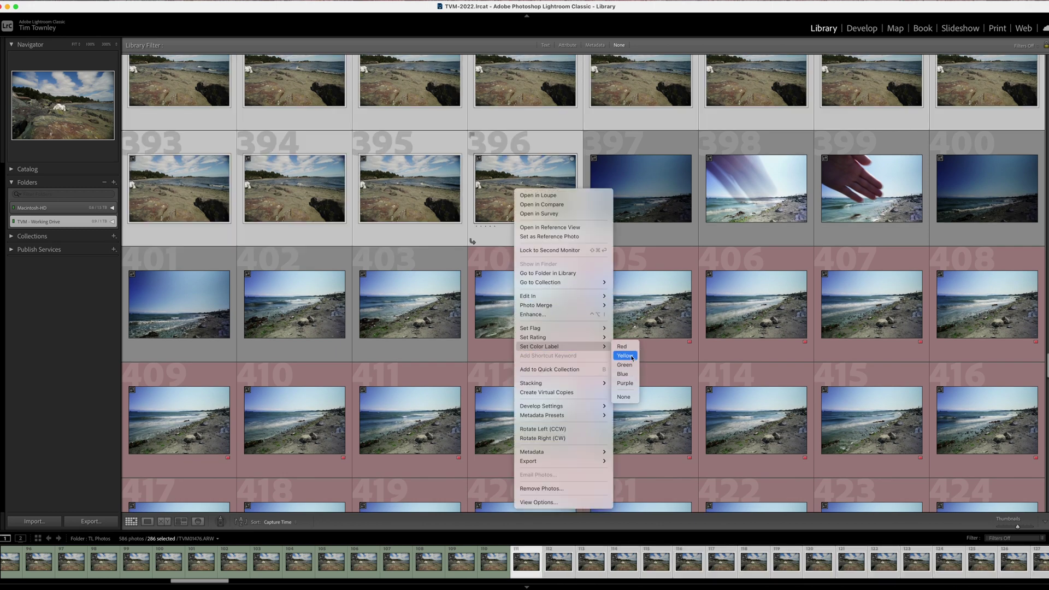
pyautogui.click(631, 355)
# Filter the library to show only the green-labelled photos.
pyautogui.scroll(3, 593, 258)
pyautogui.press('Home')
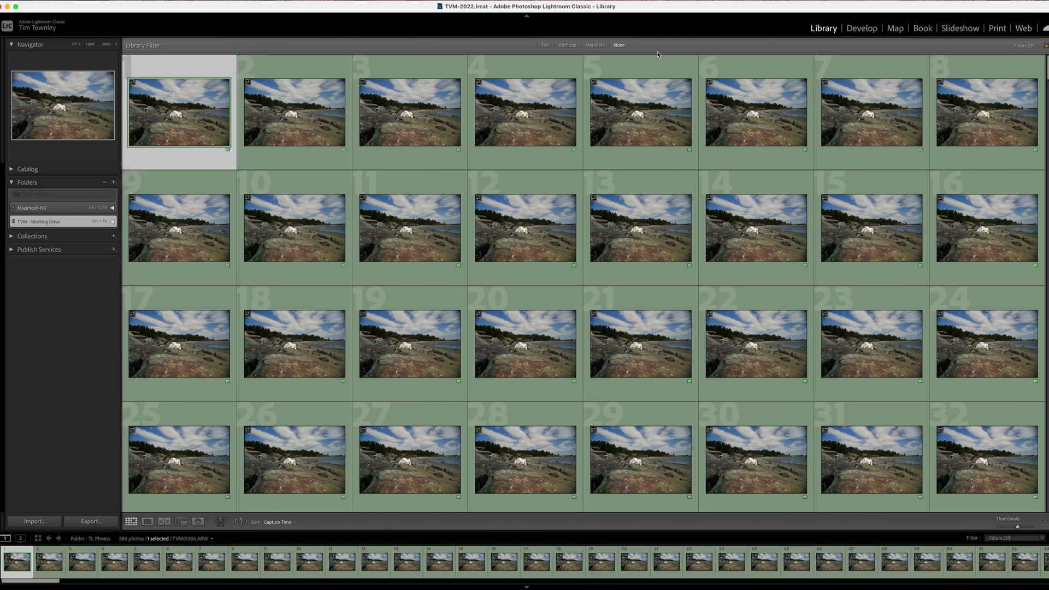
pyautogui.press('\\')
pyautogui.click(973, 59)
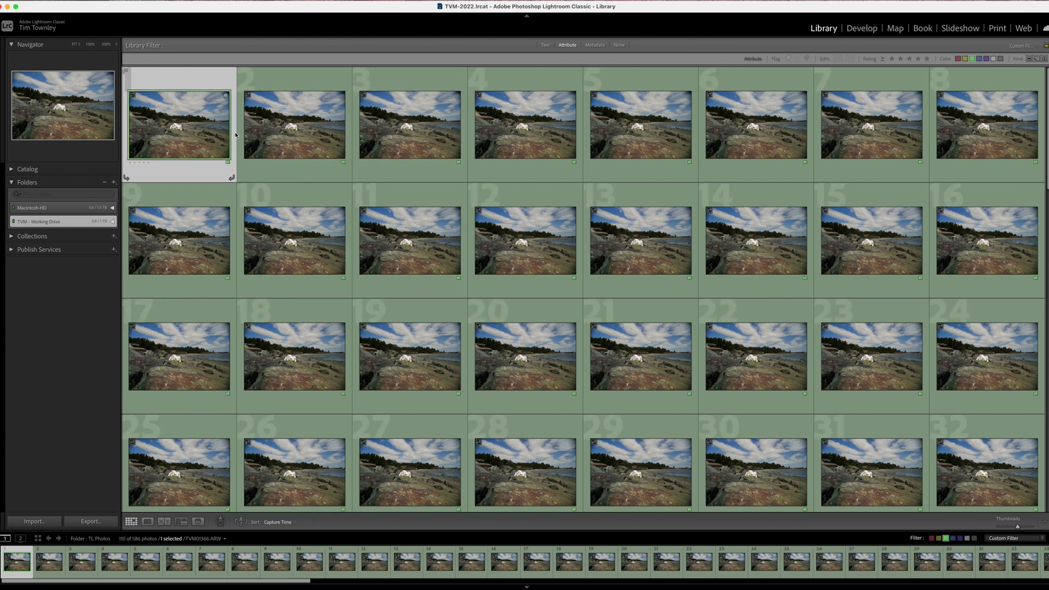
# In Develop, enable the lens profile correction, apply Auto tone, and lower Whites to +39.
pyautogui.press('d')
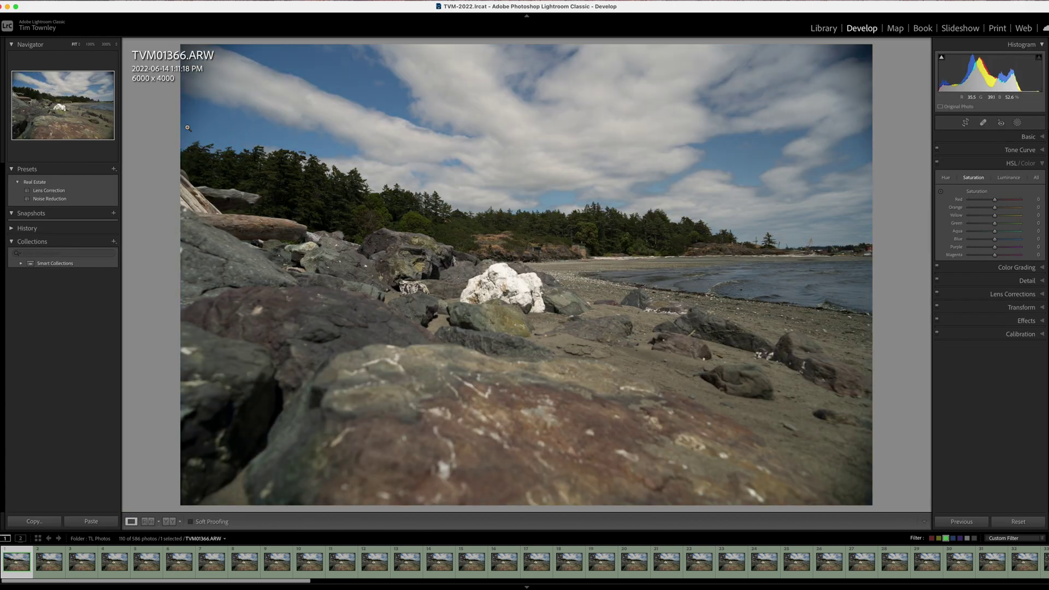
pyautogui.click(1029, 137)
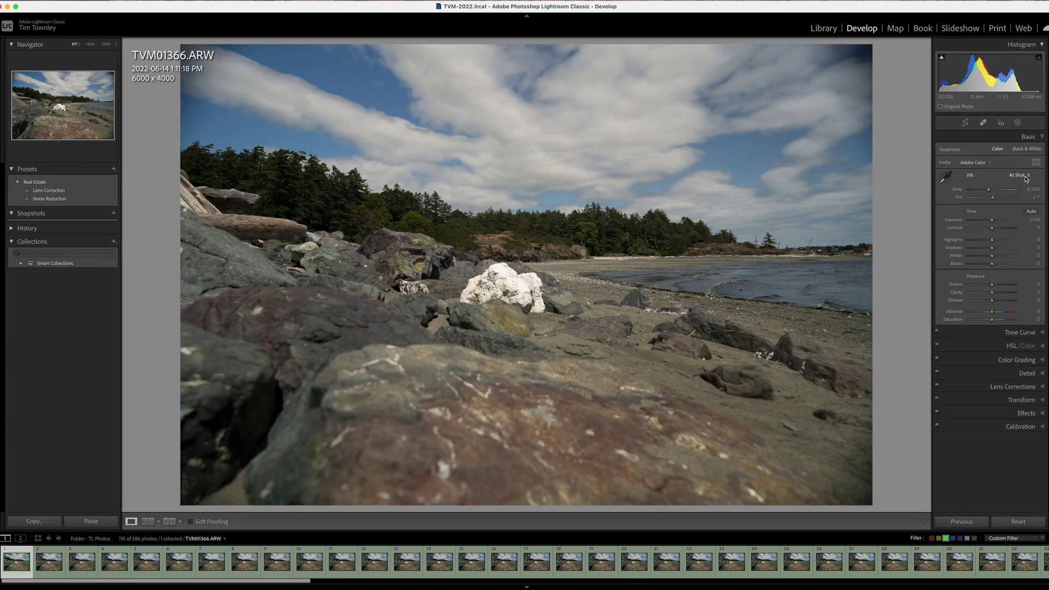
pyautogui.click(1013, 386)
pyautogui.click(942, 235)
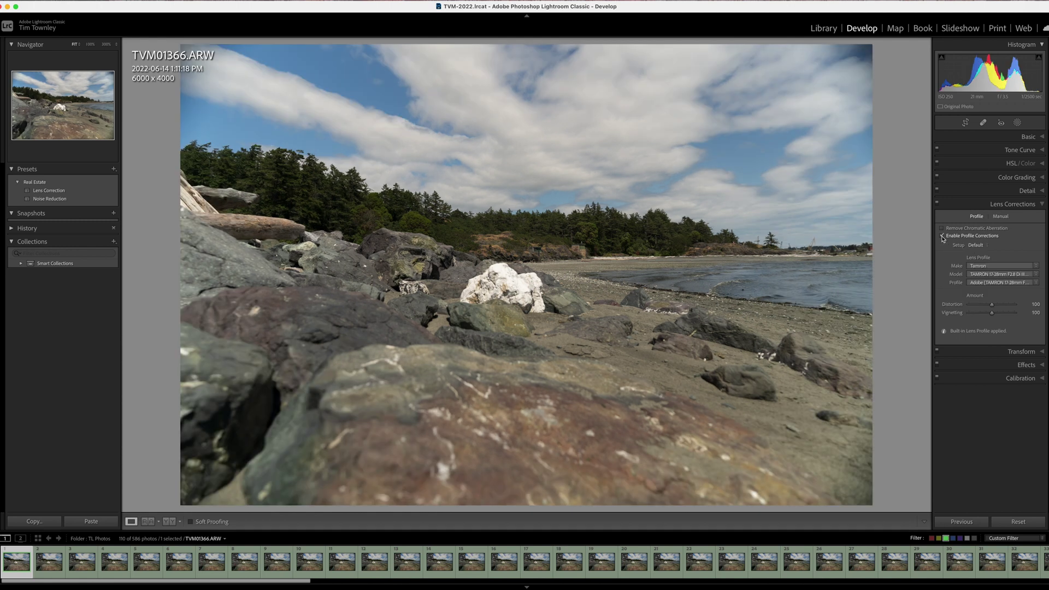
pyautogui.click(1028, 137)
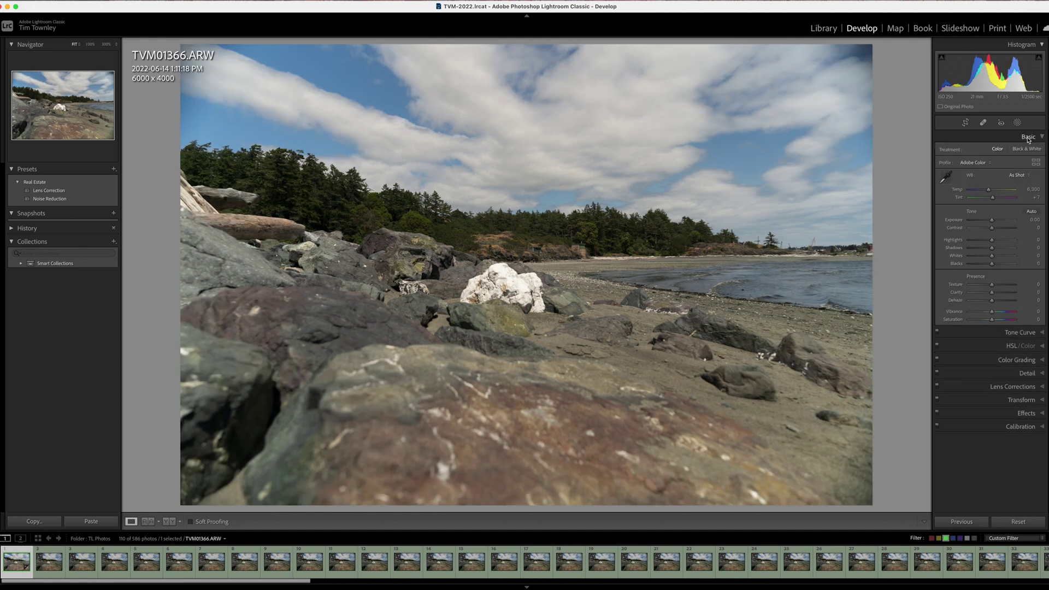
pyautogui.click(1032, 211)
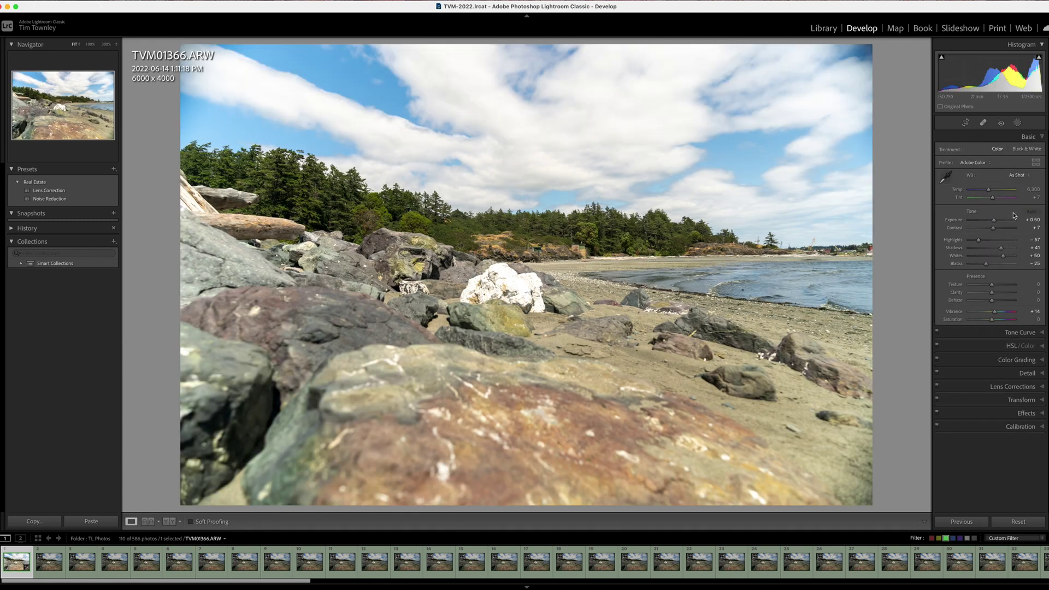
pyautogui.moveTo(1003, 255); pyautogui.dragTo(981, 240)
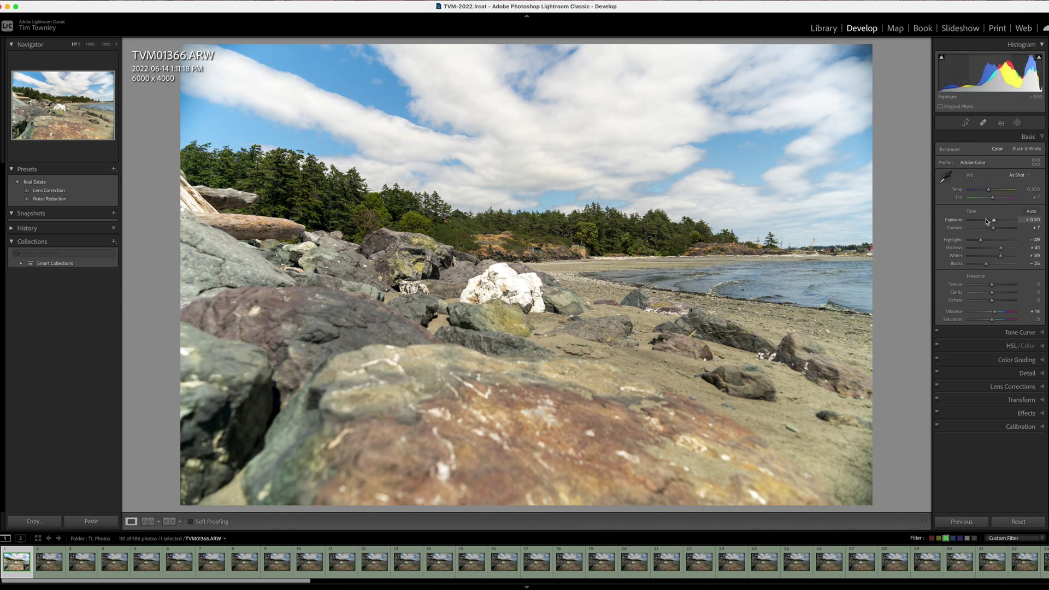
# Reduce Exposure to +0.35 and raise Saturation to +16.
pyautogui.click(513, 284)
pyautogui.moveTo(994, 219); pyautogui.dragTo(997, 256)
pyautogui.click(672, 318)
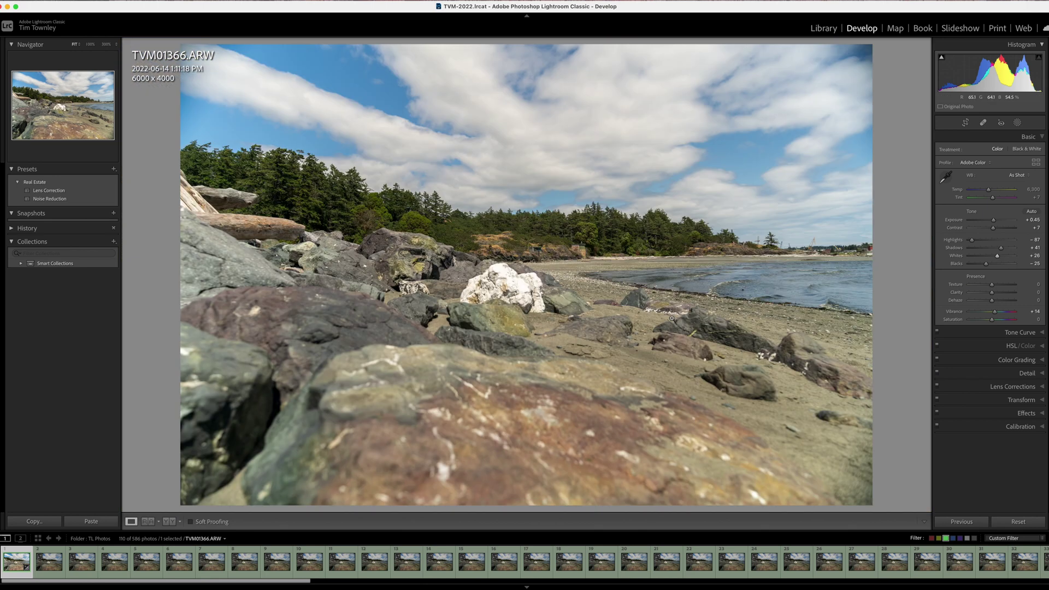
pyautogui.moveTo(992, 320); pyautogui.dragTo(994, 319)
# Zoom to 300% and increase the sharpening amount to 66.
pyautogui.press('z')
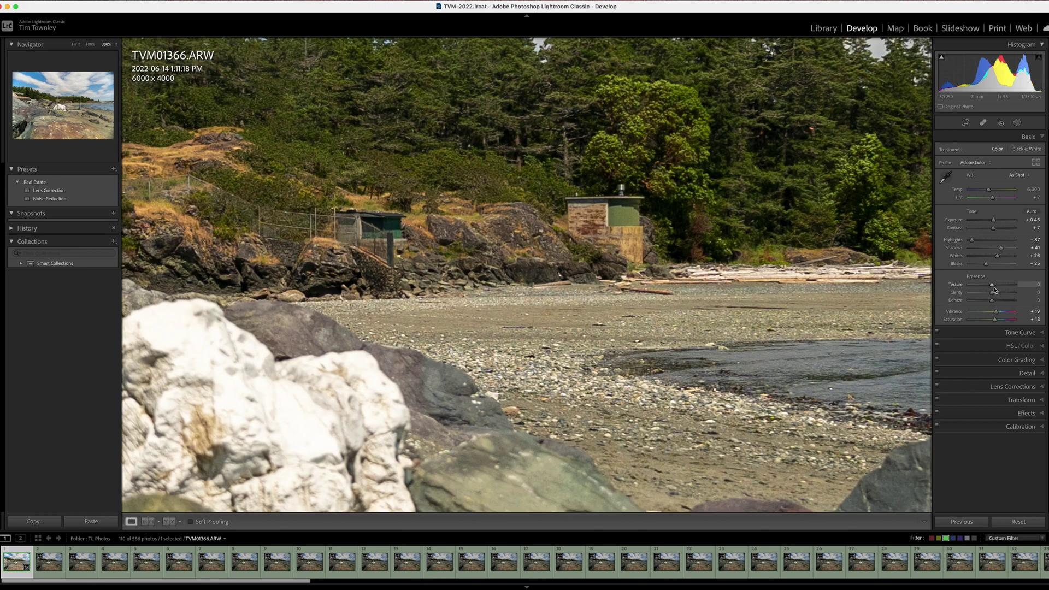
pyautogui.click(1034, 373)
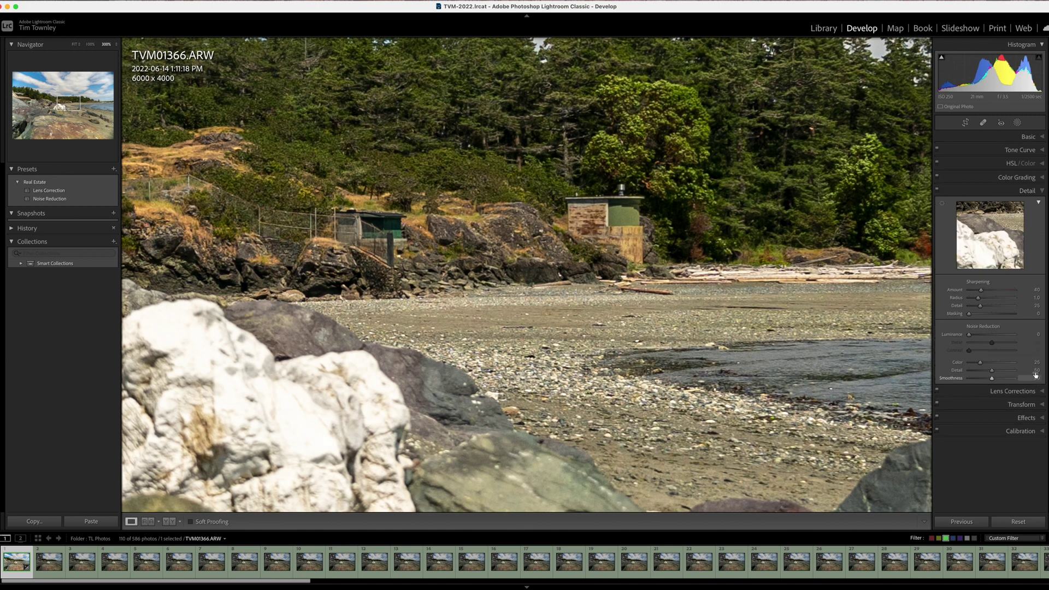
pyautogui.moveTo(981, 289)
pyautogui.mouseDown()
pyautogui.moveTo(1000, 306)
pyautogui.moveTo(984, 306)
pyautogui.mouseUp()
pyautogui.click(1021, 177)
# Set the Calibration Blue Primary saturation to +80 on the fitted photo.
pyautogui.click(1021, 177)
pyautogui.click(1026, 162)
pyautogui.click(1028, 160)
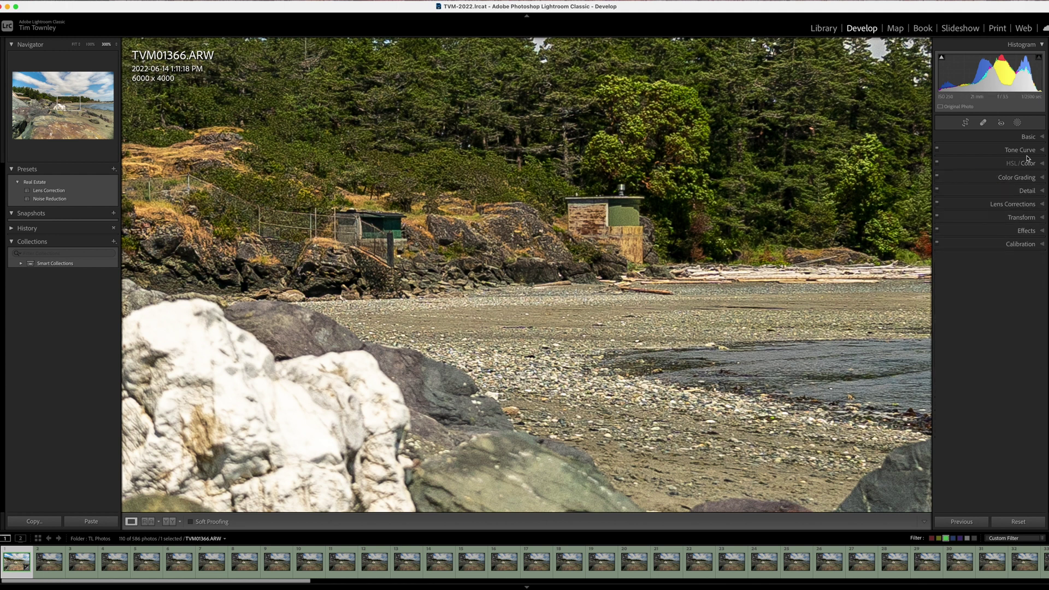
pyautogui.click(1027, 156)
pyautogui.click(1026, 165)
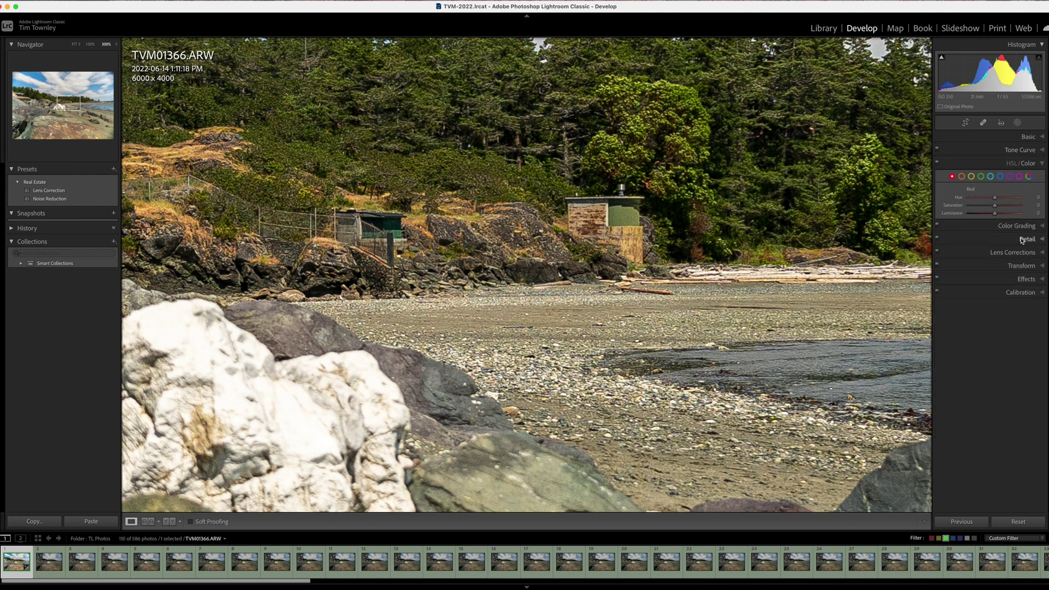
pyautogui.click(1027, 162)
pyautogui.click(1021, 243)
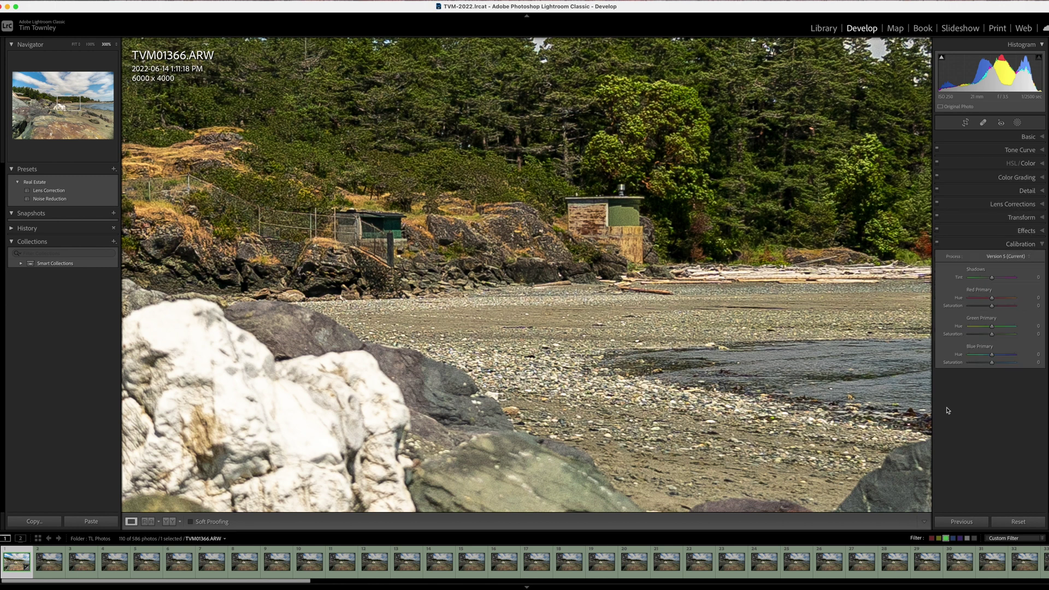
pyautogui.press('z')
pyautogui.moveTo(1012, 363)
pyautogui.mouseDown()
pyautogui.moveTo(959, 362)
pyautogui.moveTo(1004, 365)
pyautogui.mouseUp()
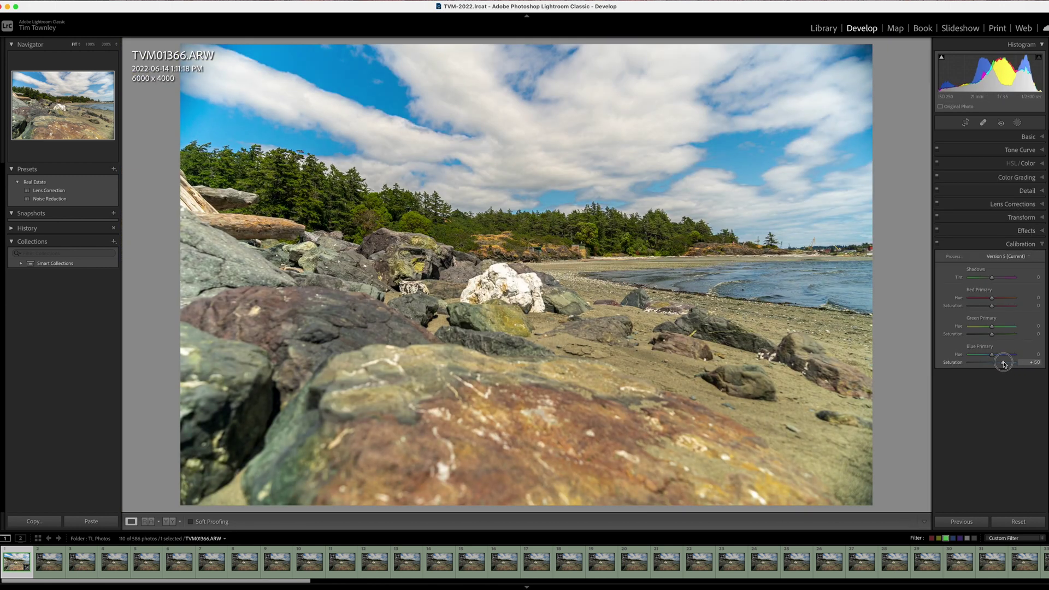
pyautogui.press('super+9')
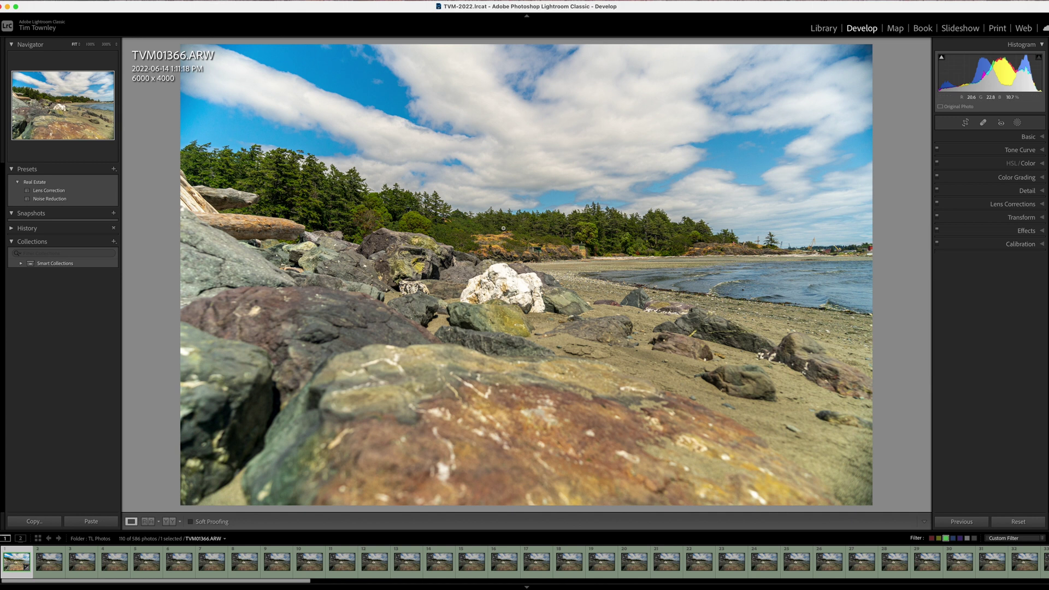
# Copy the first frame's develop settings from the Grid view.
pyautogui.press('g')
pyautogui.rightClick(182, 117)
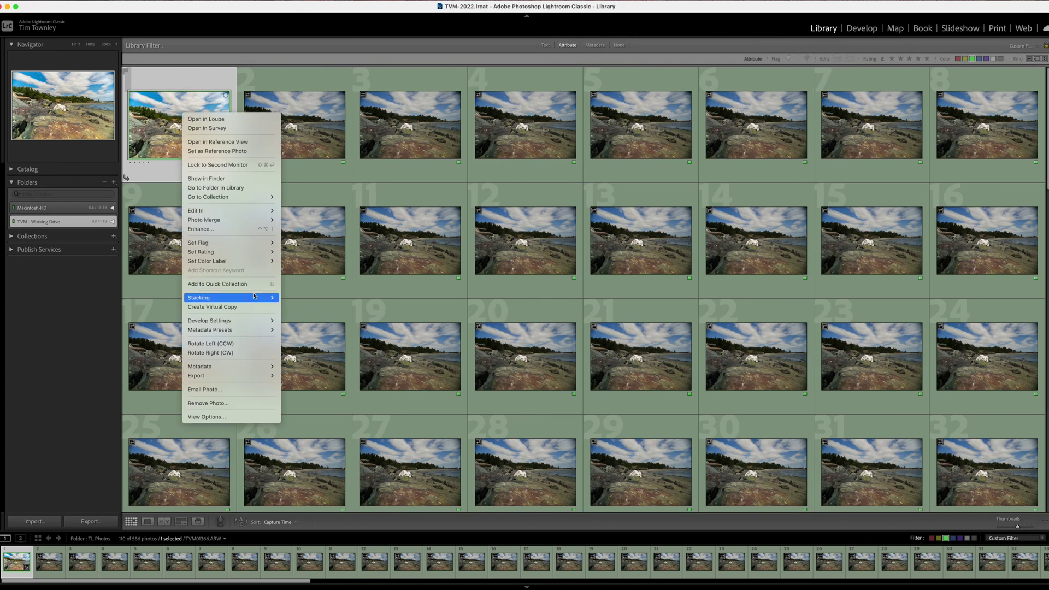
pyautogui.moveTo(249, 321)
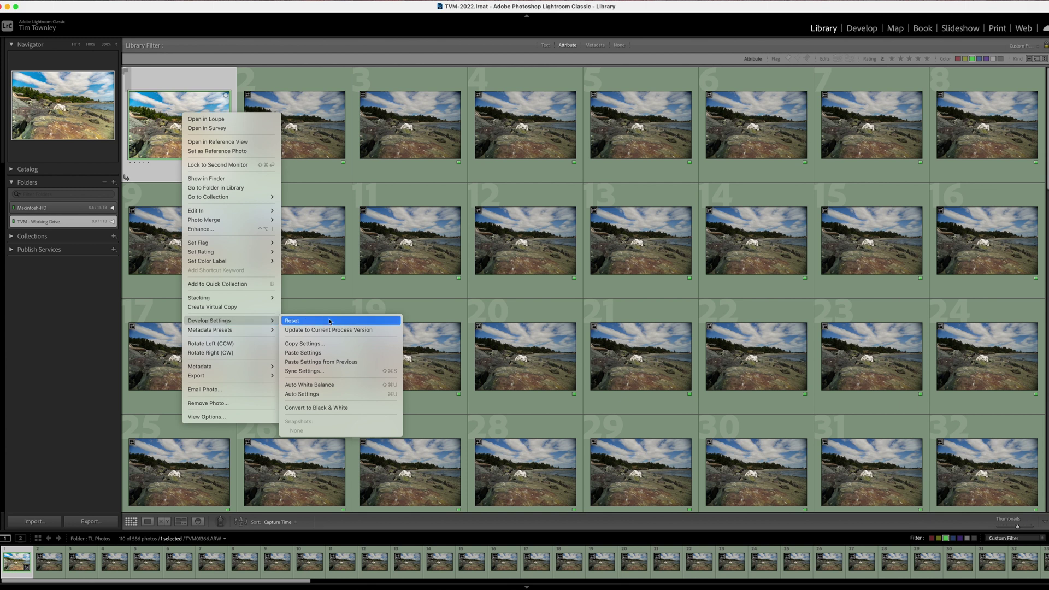
pyautogui.click(322, 344)
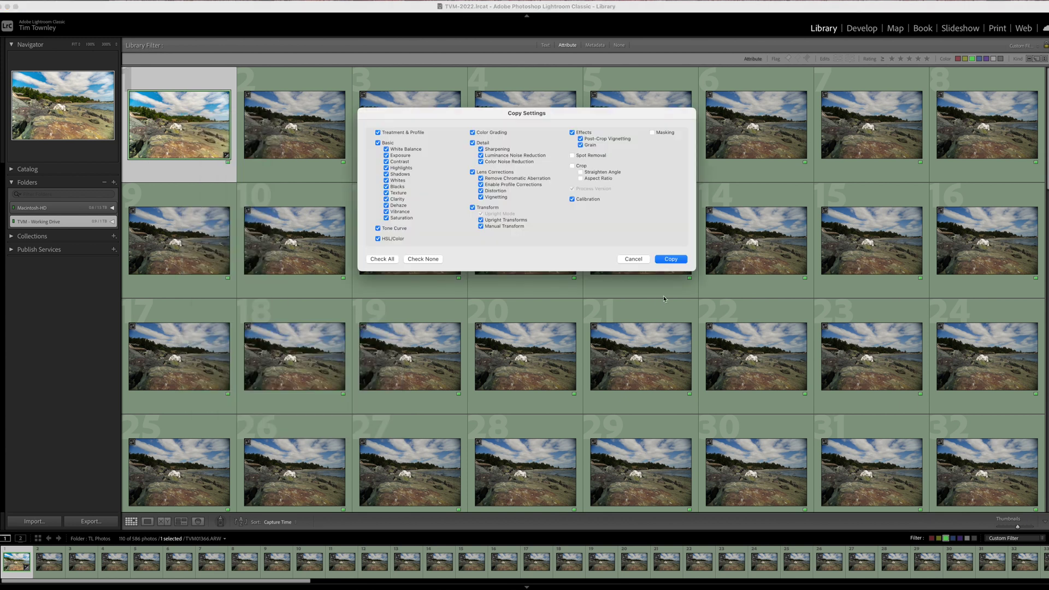
pyautogui.click(672, 259)
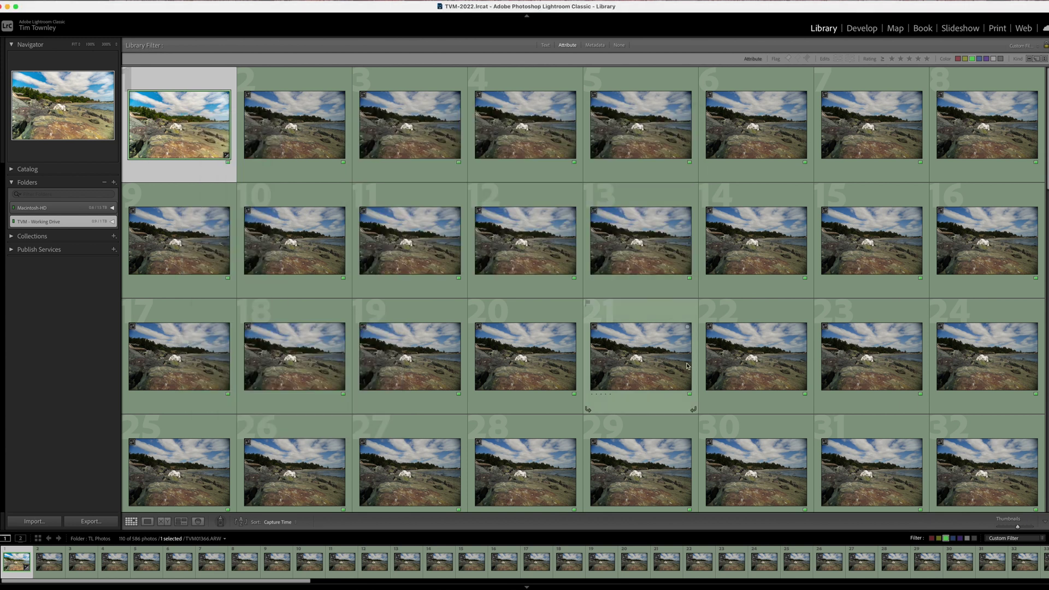
# Paste the copied develop settings onto the last frame, photo 110.
pyautogui.scroll(-10, 689, 378)
pyautogui.scroll(-12, 691, 387)
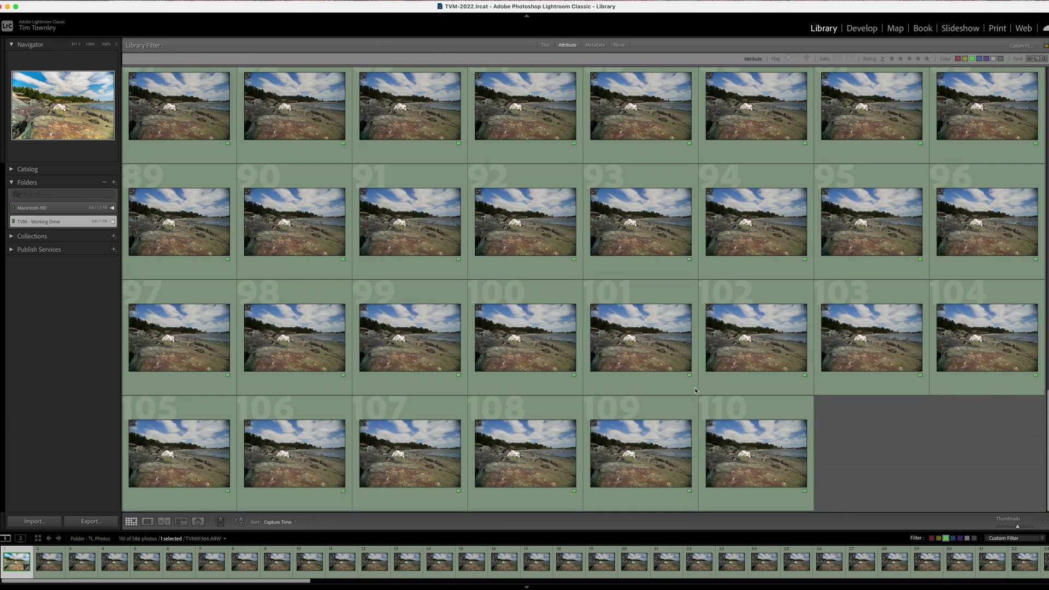
pyautogui.click(765, 440)
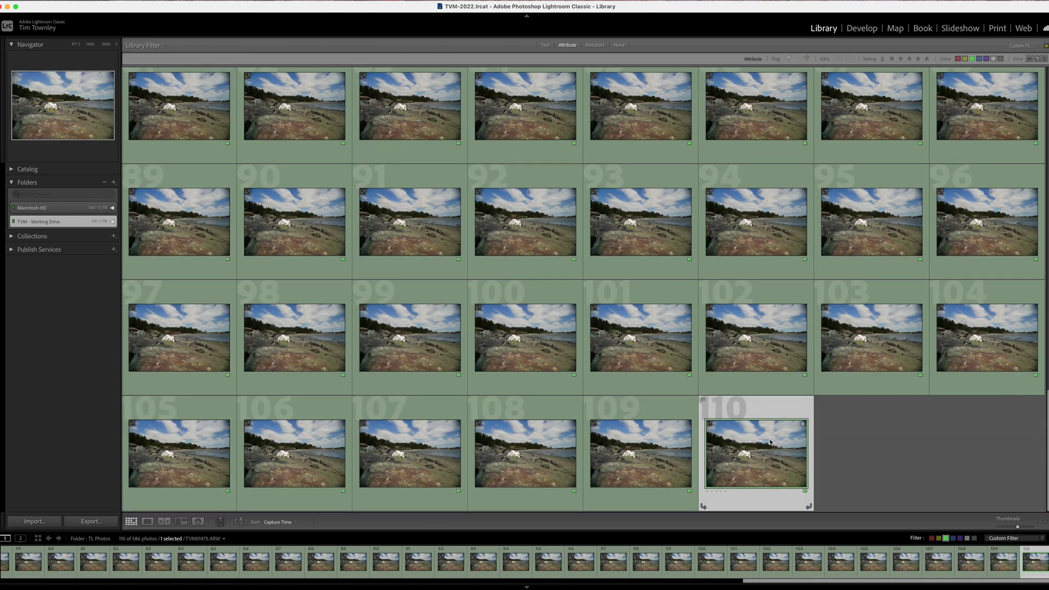
pyautogui.rightClick(771, 442)
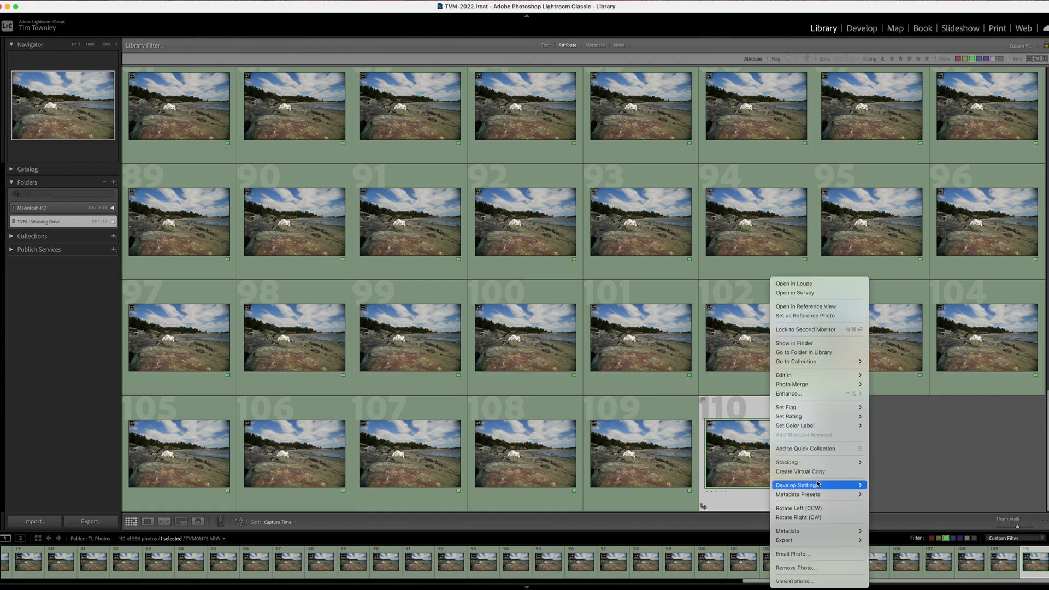
pyautogui.moveTo(819, 486)
pyautogui.click(905, 504)
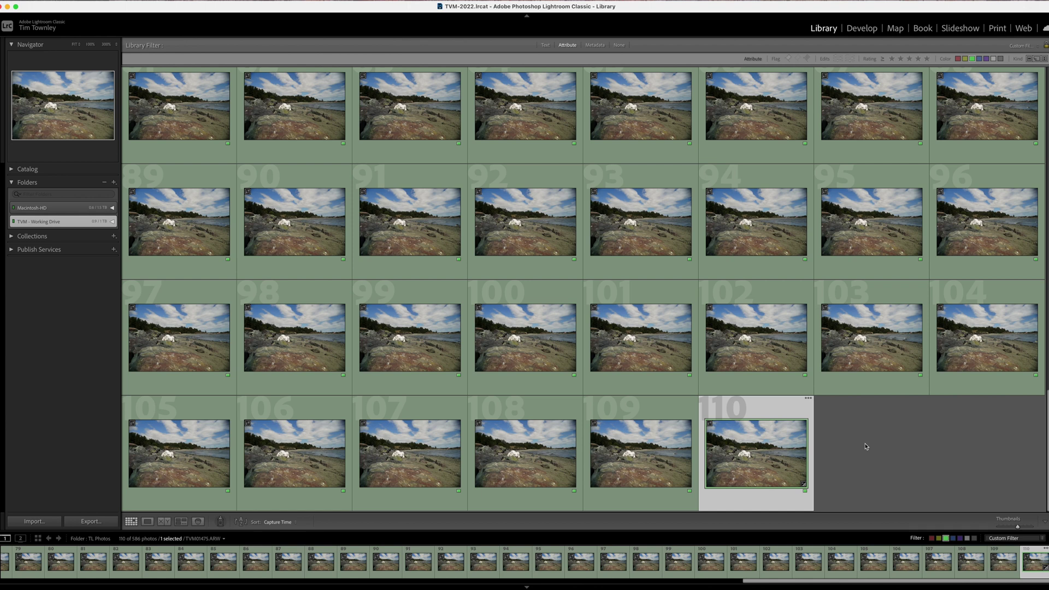
# Inspect photo 110 in Develop, zooming into the sky, to check the pasted look.
pyautogui.press('d')
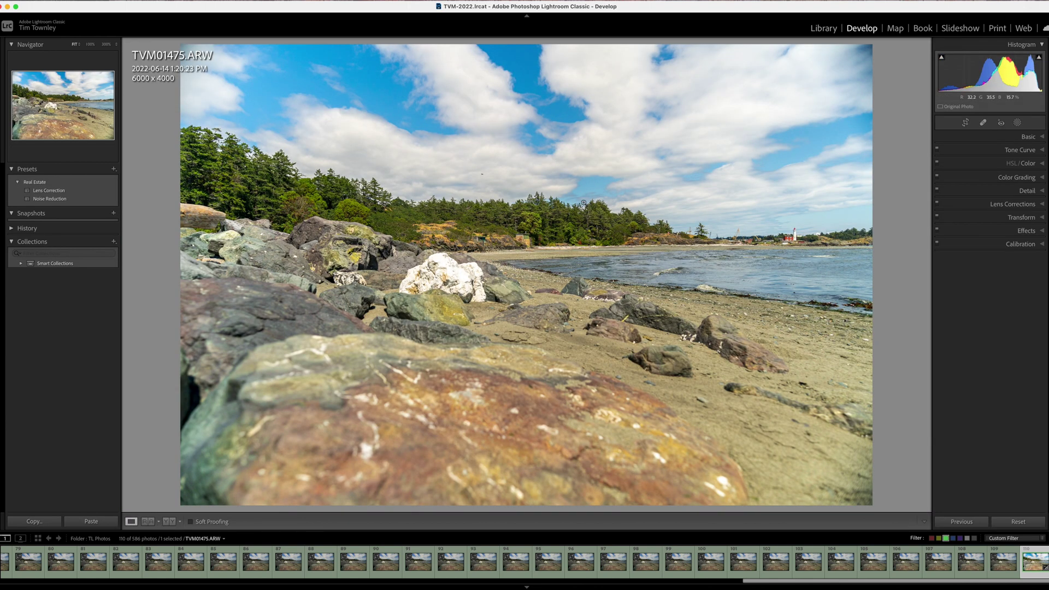
pyautogui.click(485, 175)
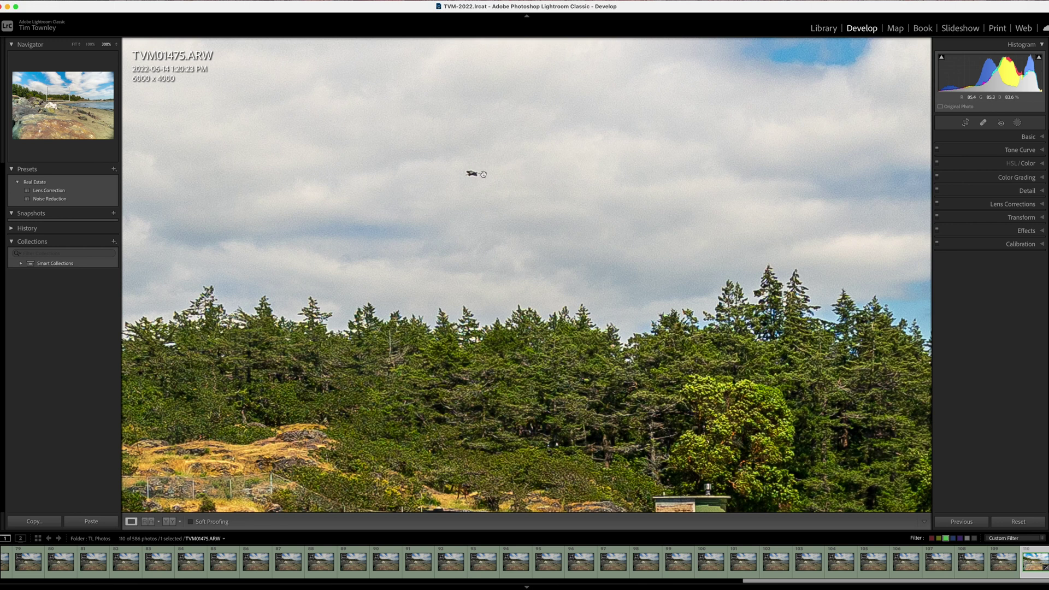
pyautogui.click(483, 175)
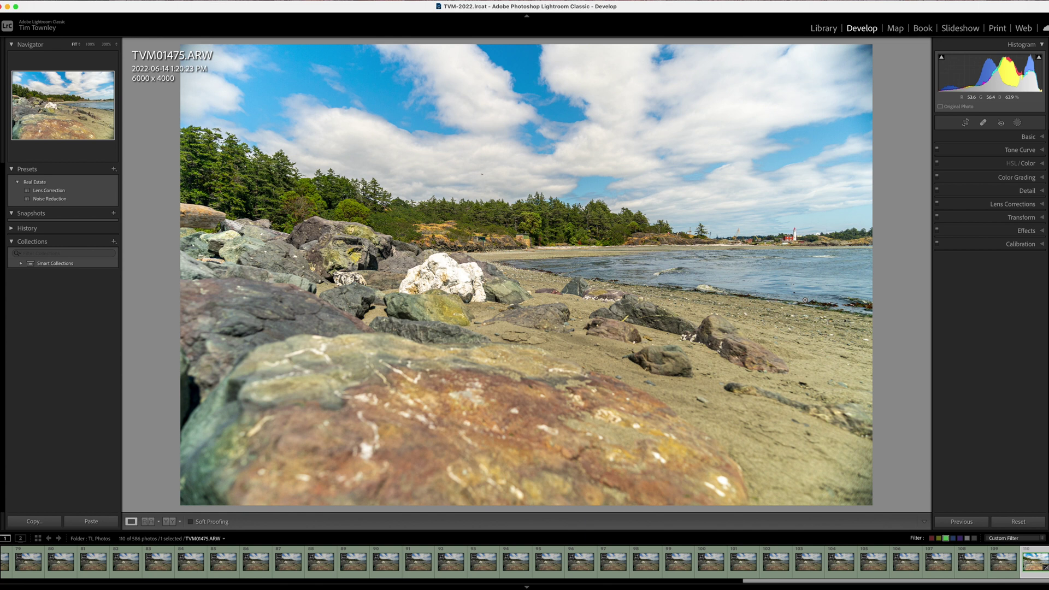
pyautogui.press('g')
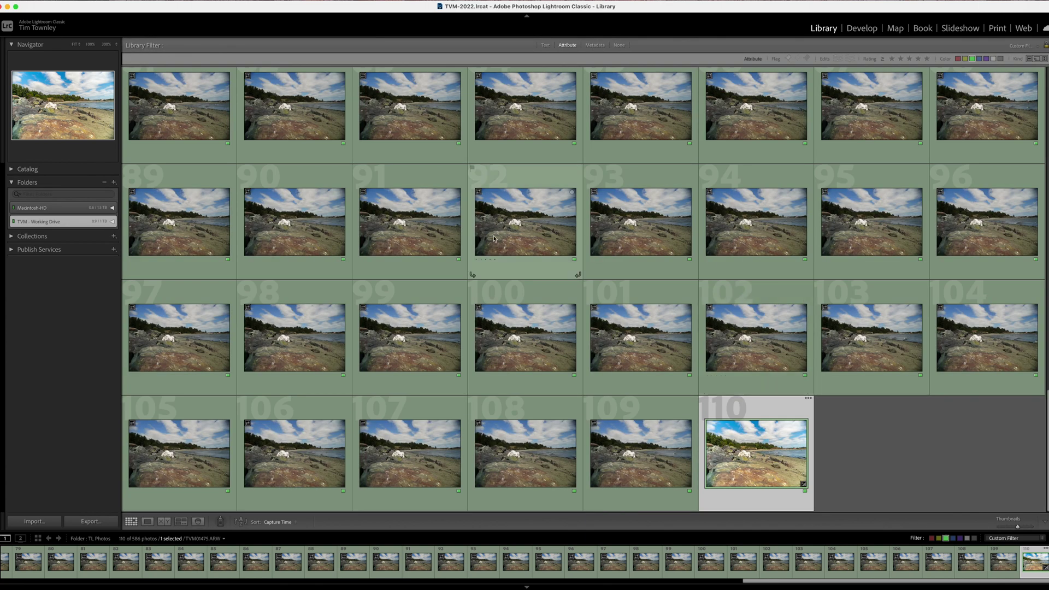
# Select all 110 green frames and synchronize the edited develop settings across them.
pyautogui.scroll(20, 494, 238)
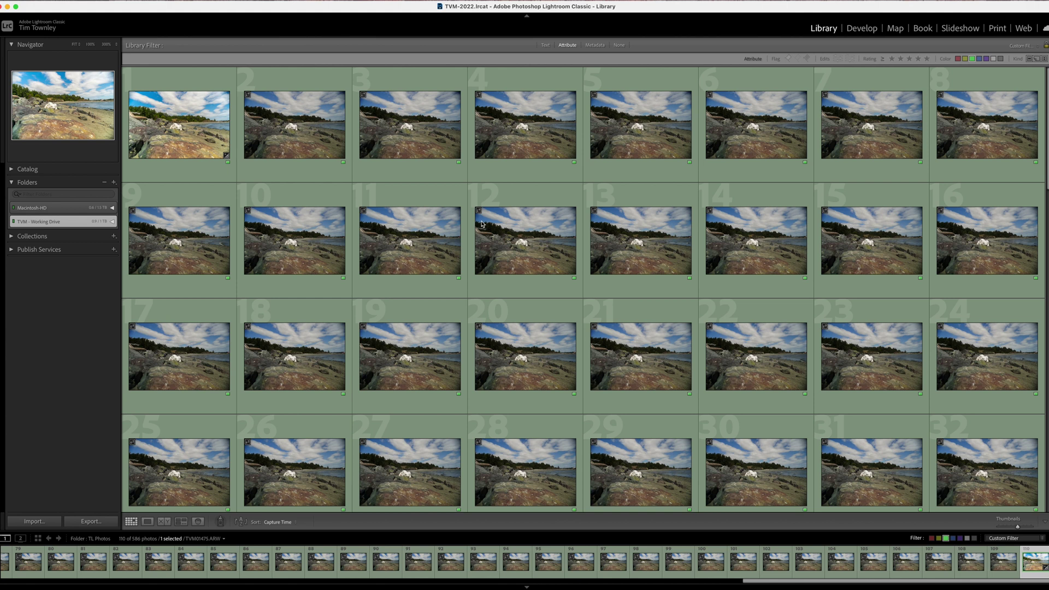
pyautogui.press('super+a')
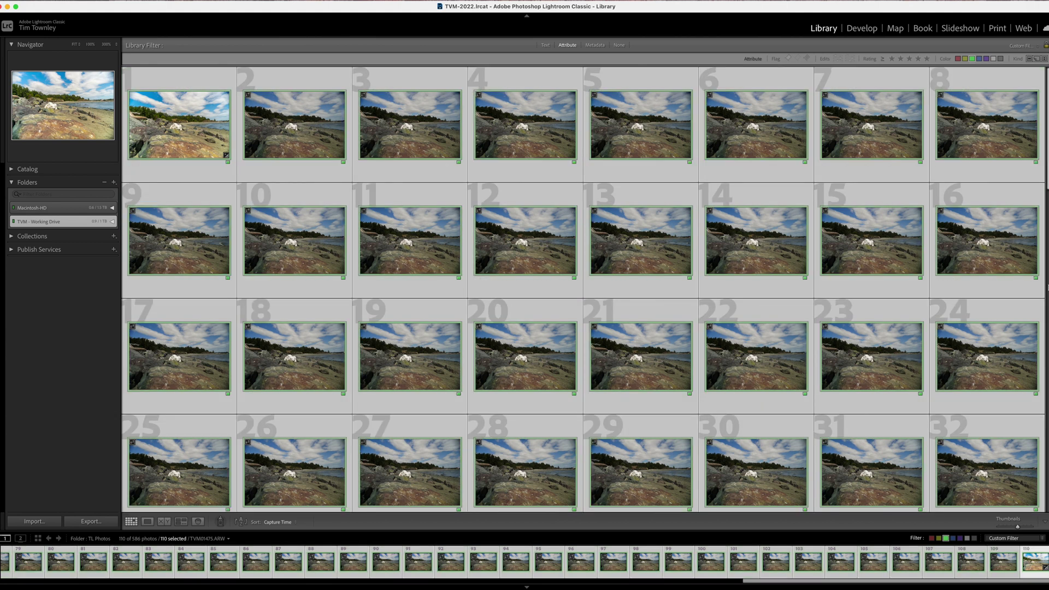
pyautogui.click(1046, 295)
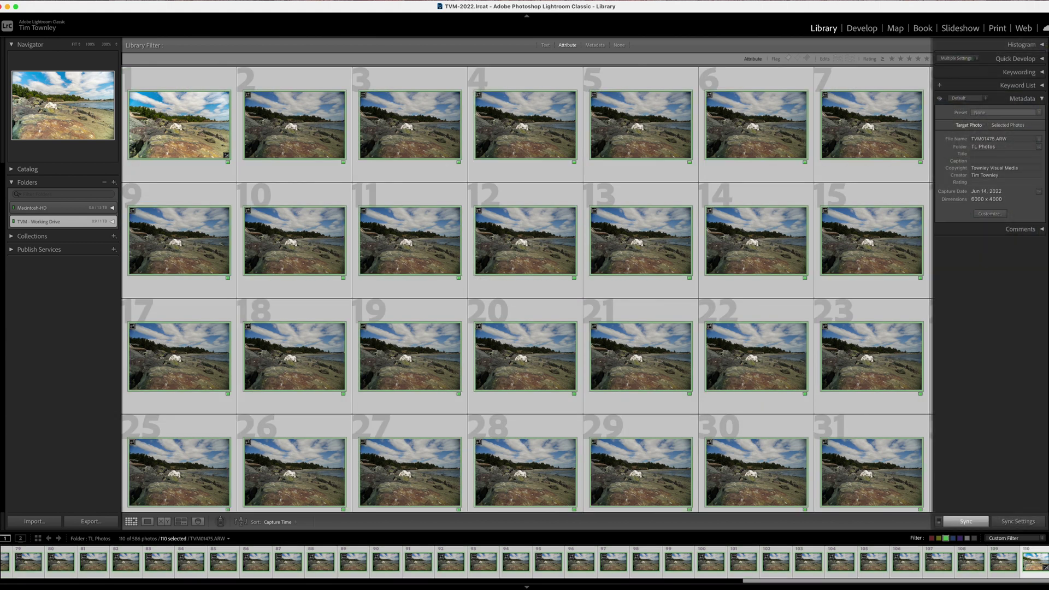
pyautogui.click(1016, 523)
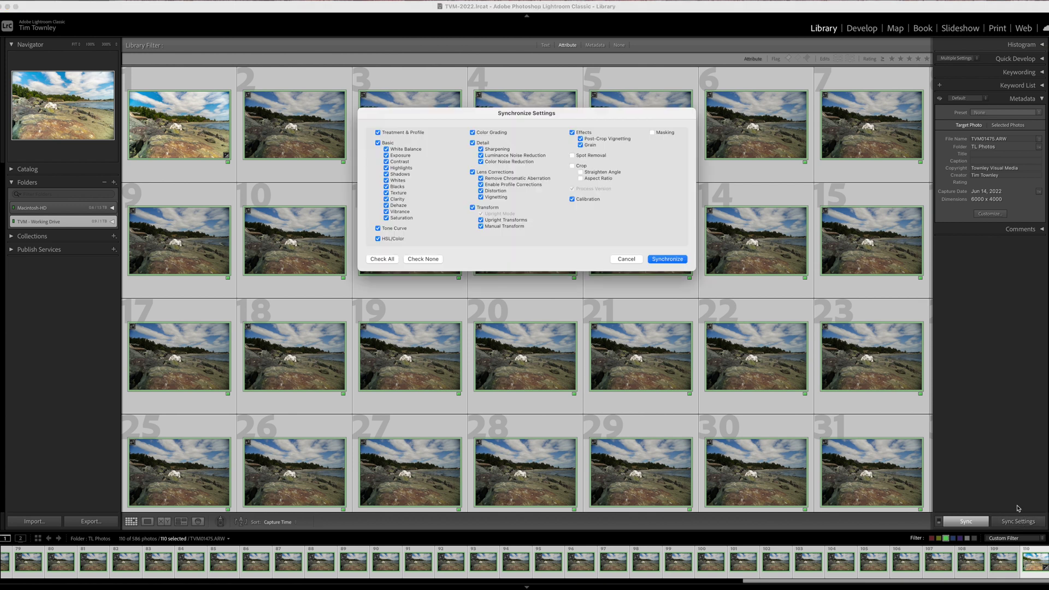
pyautogui.click(668, 259)
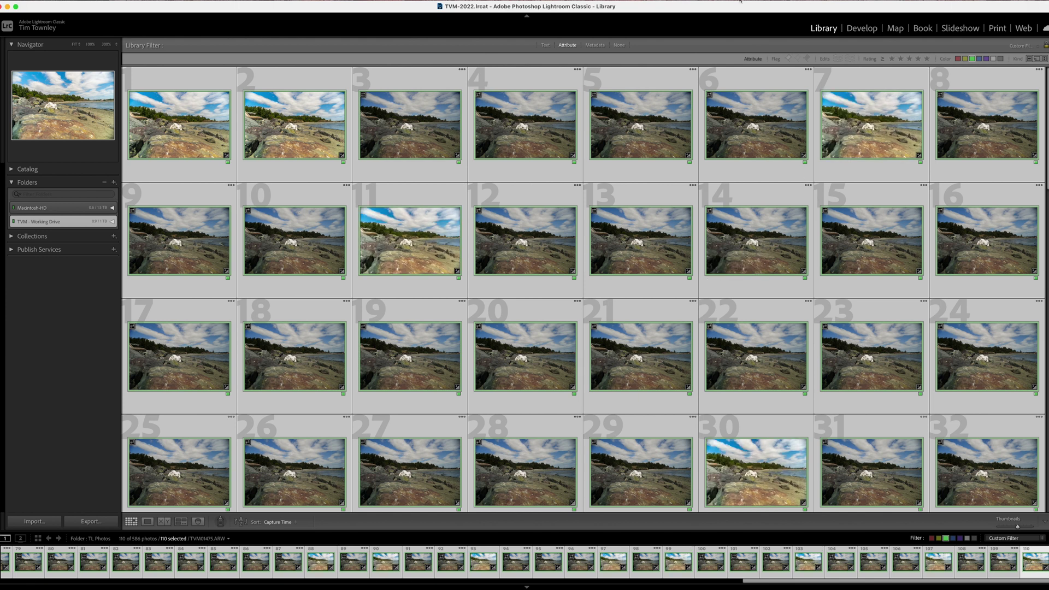
pyautogui.click(82, 6)
# Create a new folder named 1 inside the dated shoot folder as the export destination.
pyautogui.click(112, 122)
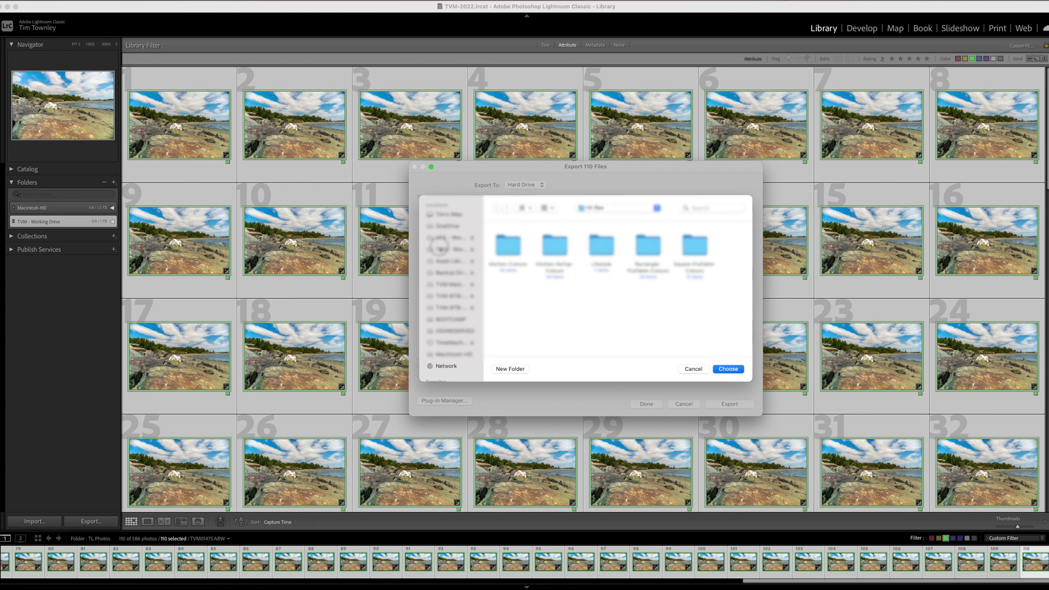
pyautogui.click(449, 249)
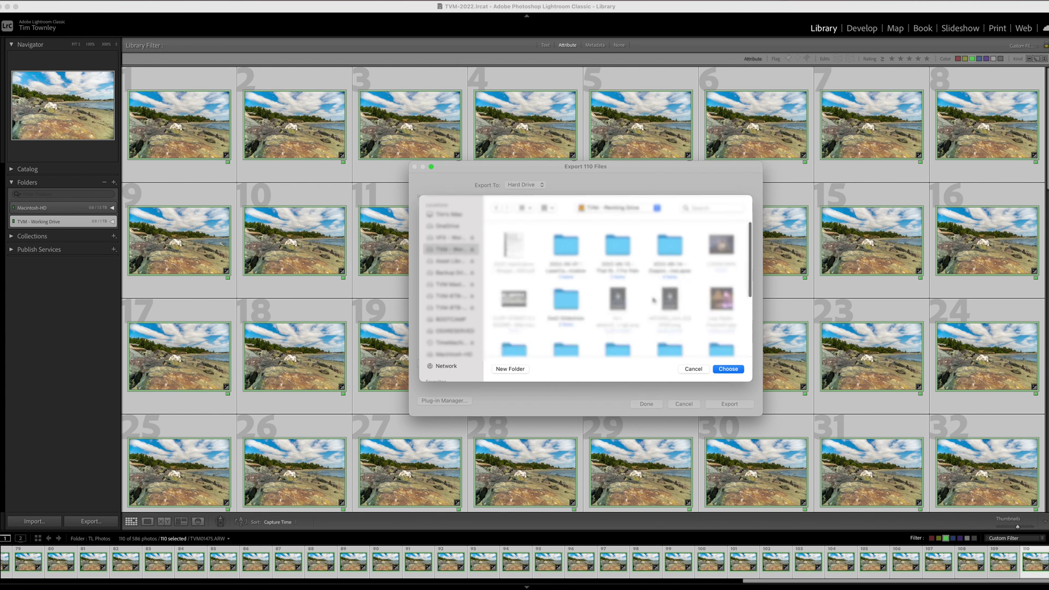
pyautogui.doubleClick(670, 247)
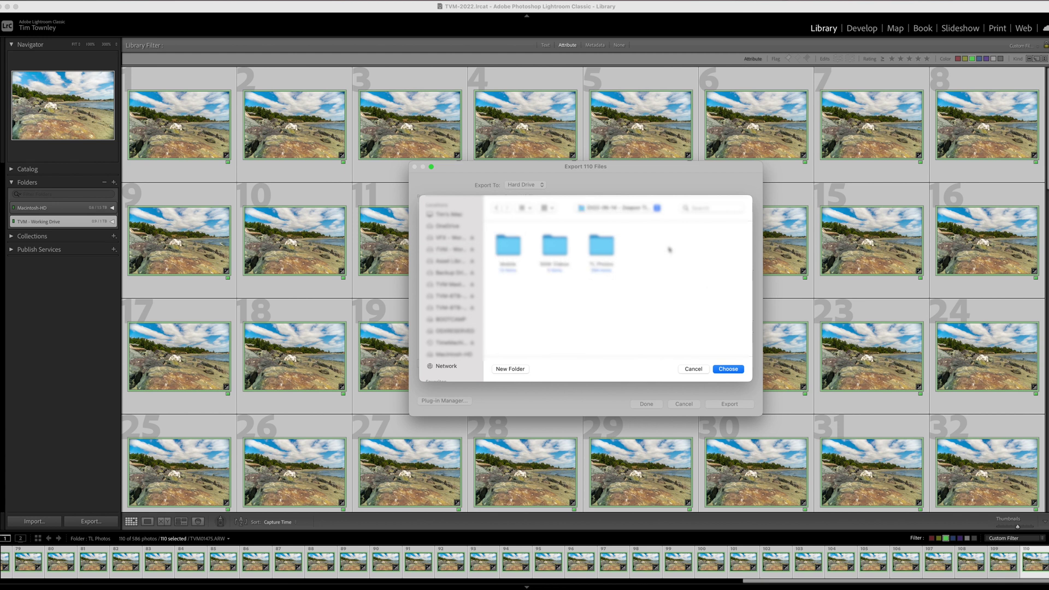
pyautogui.click(511, 370)
pyautogui.press('BackSpace')
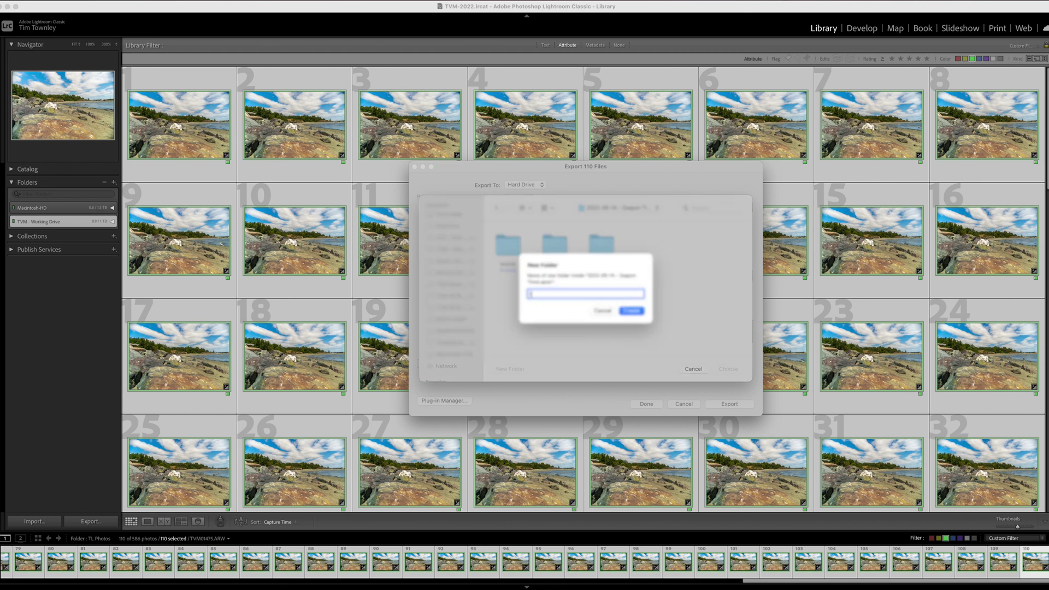
pyautogui.write('1')
pyautogui.click(633, 311)
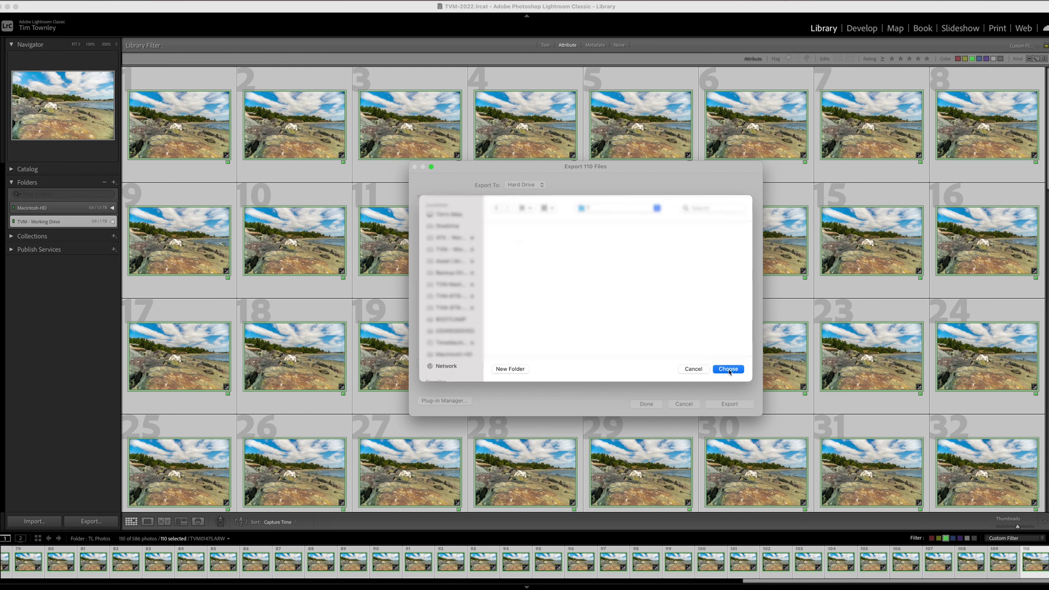
pyautogui.click(729, 369)
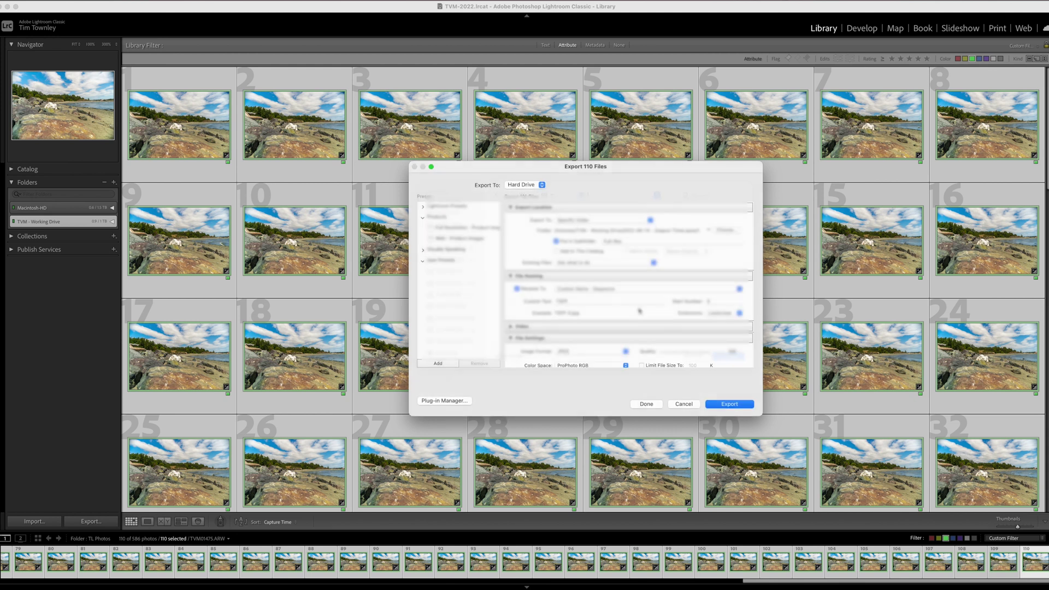
# Disable the subfolder, name files TL1 starting at 1, and export as 4,000-pixel quality-100 JPEGs.
pyautogui.click(578, 243)
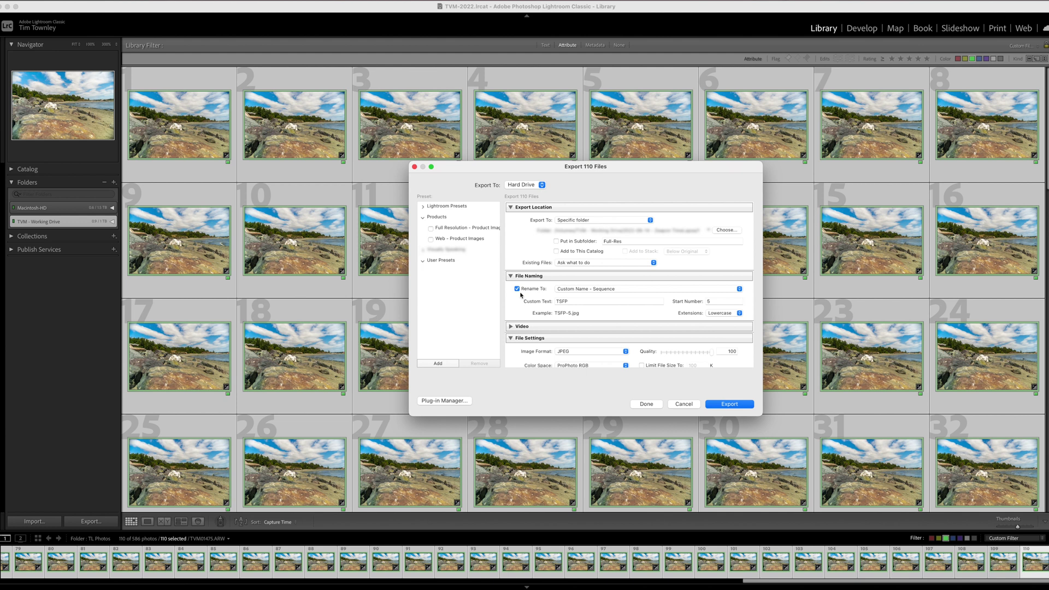
pyautogui.click(576, 301)
pyautogui.write('TL1')
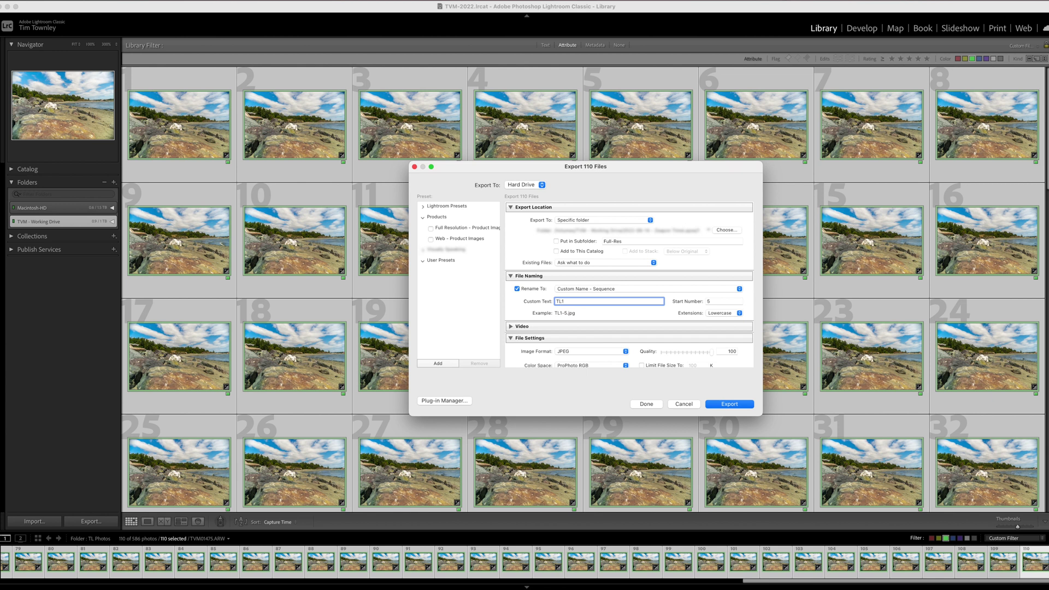
pyautogui.press('Tab')
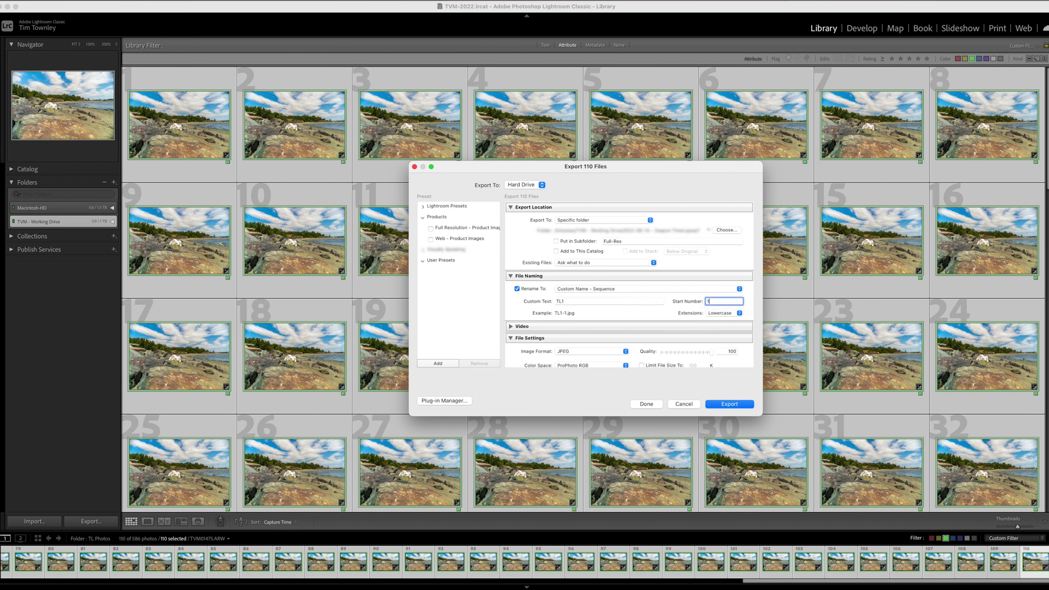
pyautogui.write('1')
pyautogui.scroll(-3, 657, 314)
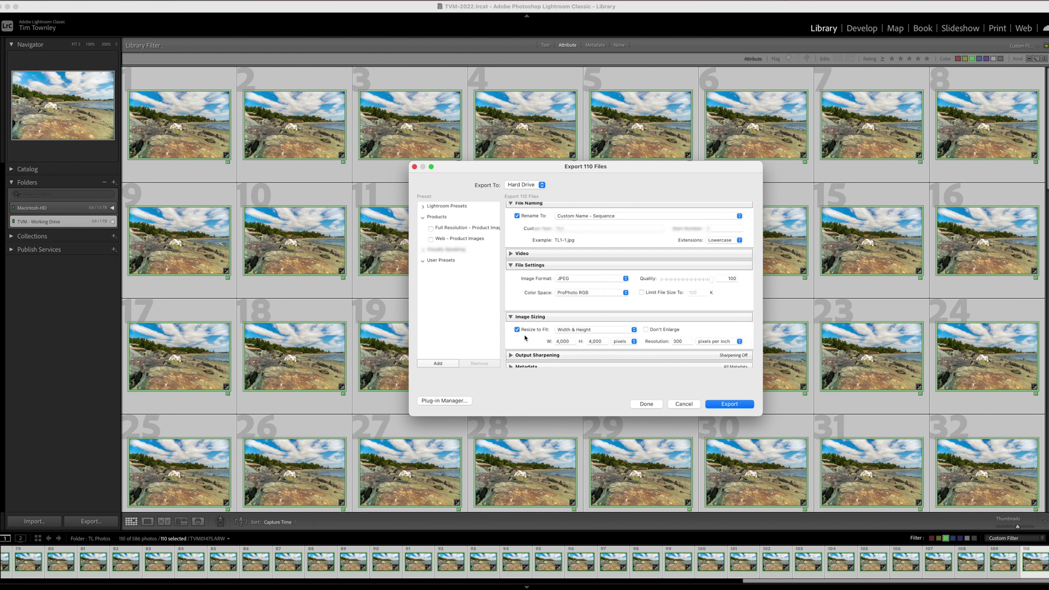
pyautogui.scroll(-2, 534, 321)
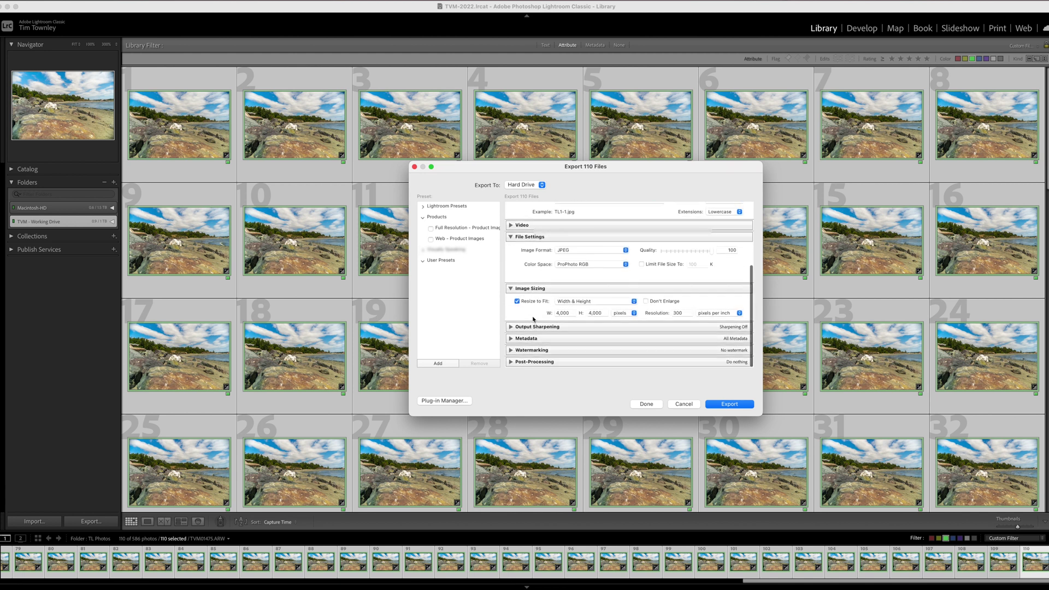
pyautogui.click(729, 404)
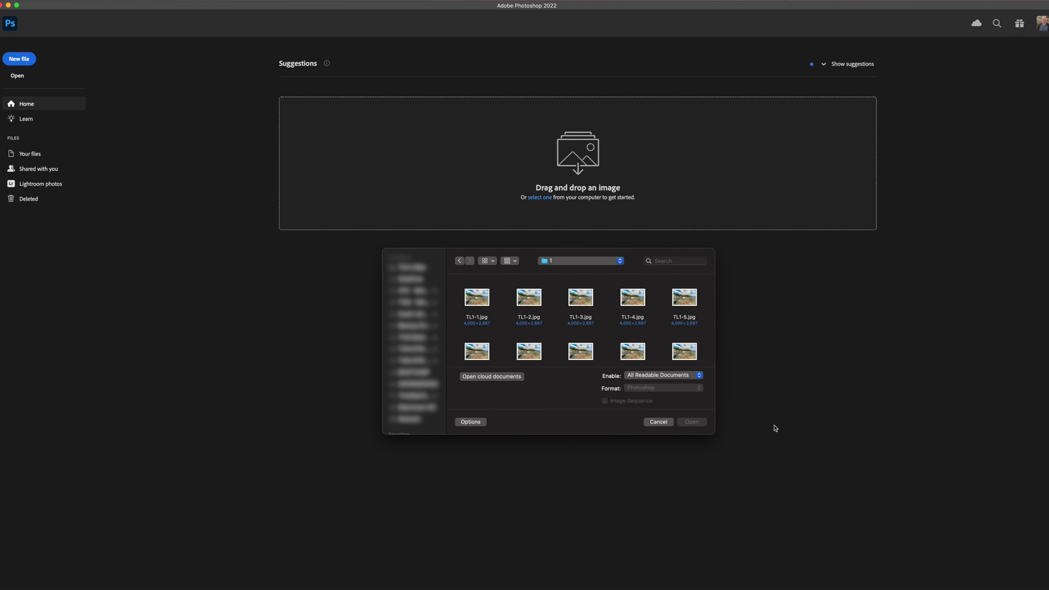
# Open TL1-1.jpg with Image Sequence ticked, keeping the 23.976 fps frame rate.
pyautogui.click(473, 426)
pyautogui.click(472, 426)
pyautogui.click(470, 422)
pyautogui.click(471, 423)
pyautogui.click(478, 299)
pyautogui.click(605, 401)
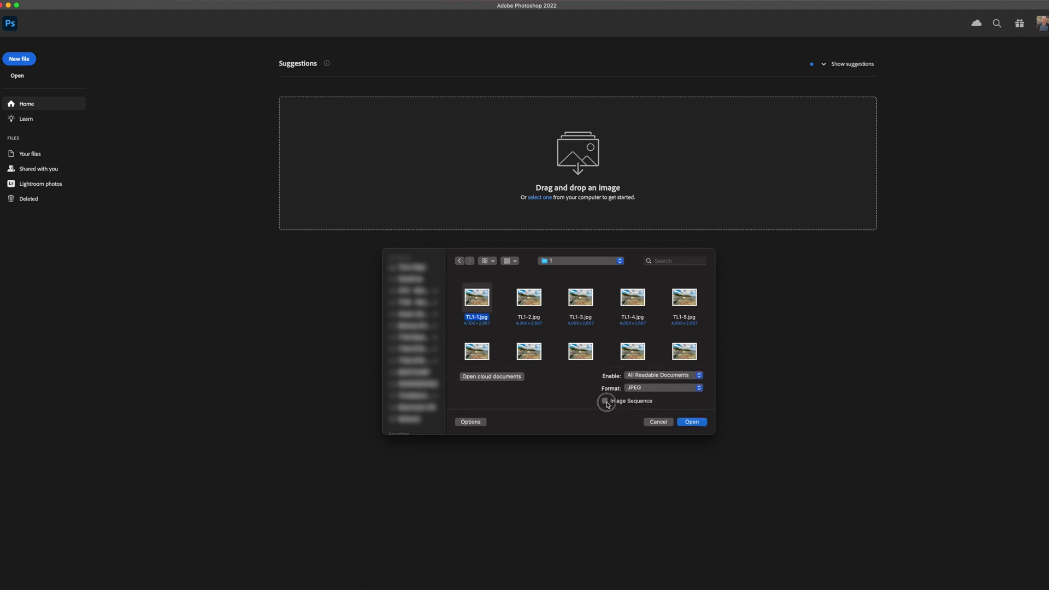
pyautogui.click(692, 423)
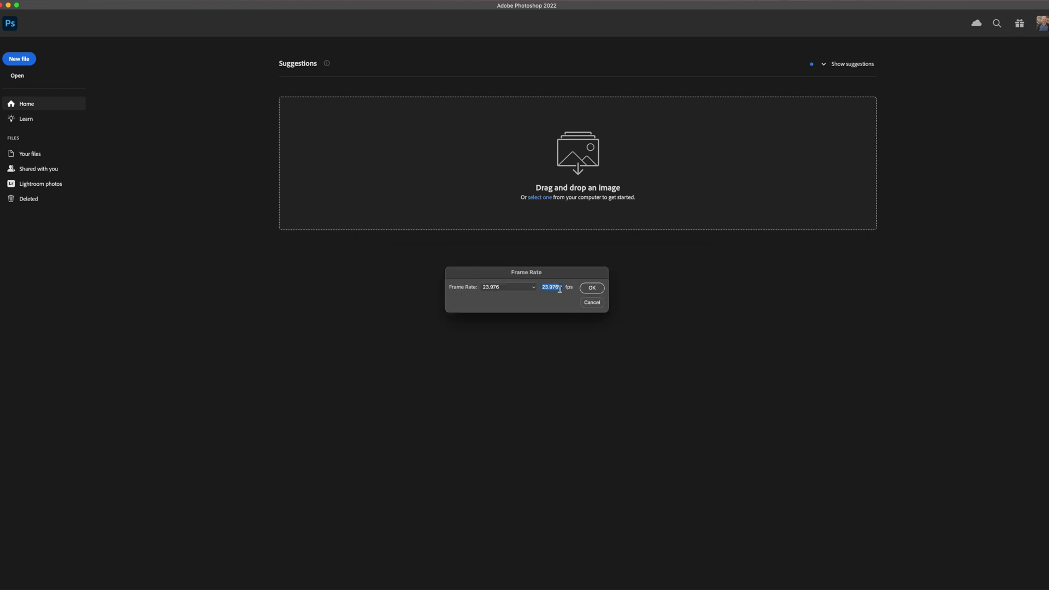
pyautogui.click(528, 291)
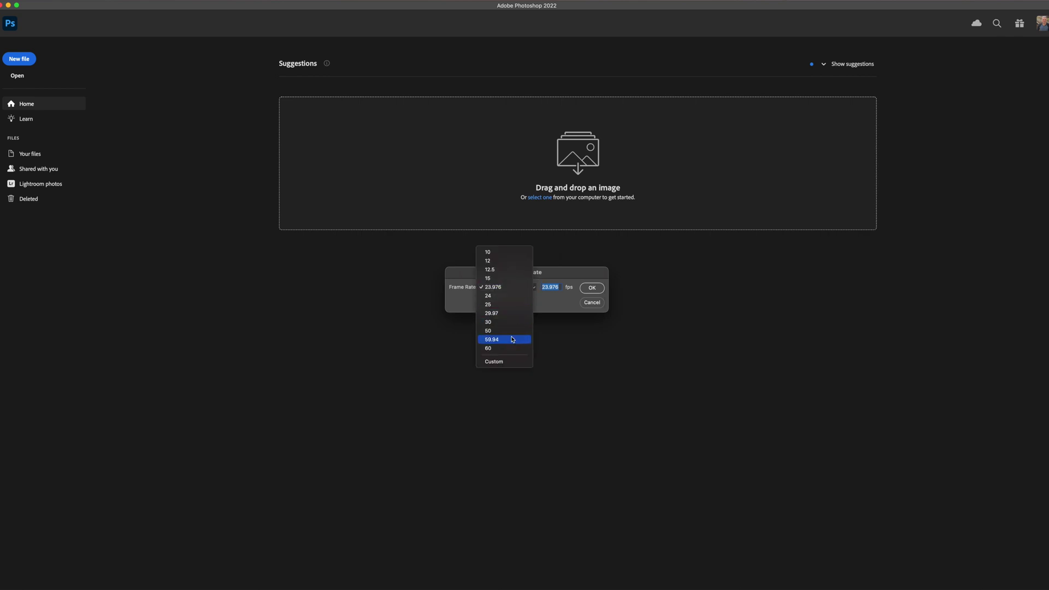
pyautogui.click(501, 288)
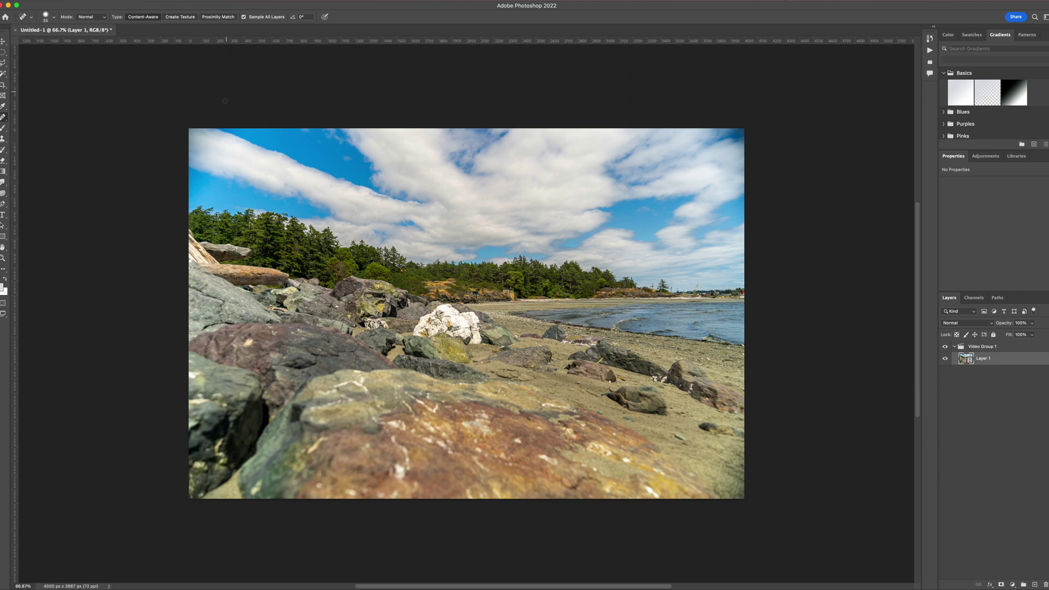
# Switch Photoshop to the Motion workspace.
pyautogui.click(273, 2)
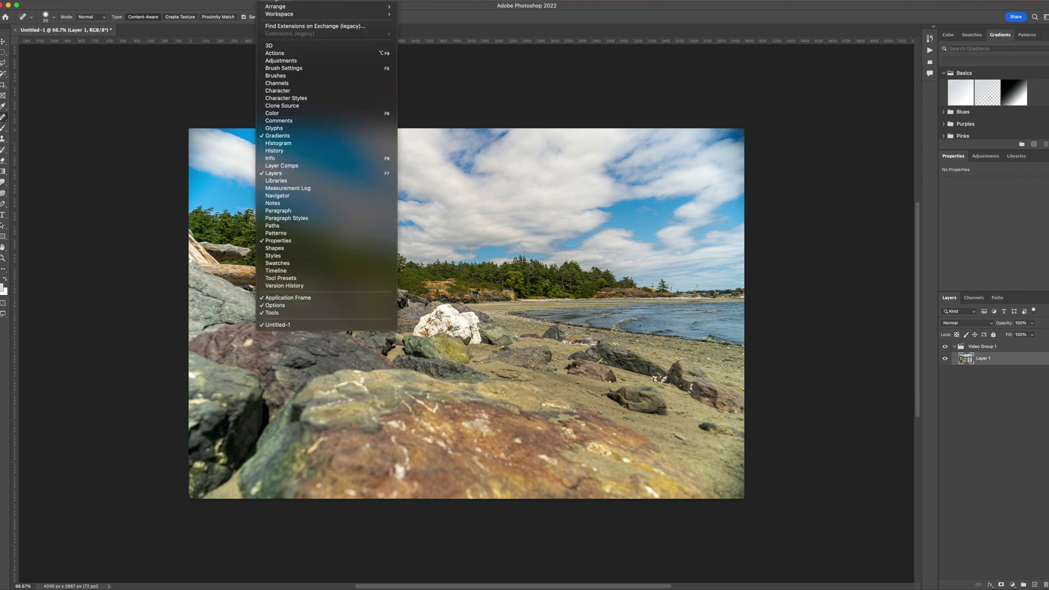
pyautogui.moveTo(274, 14)
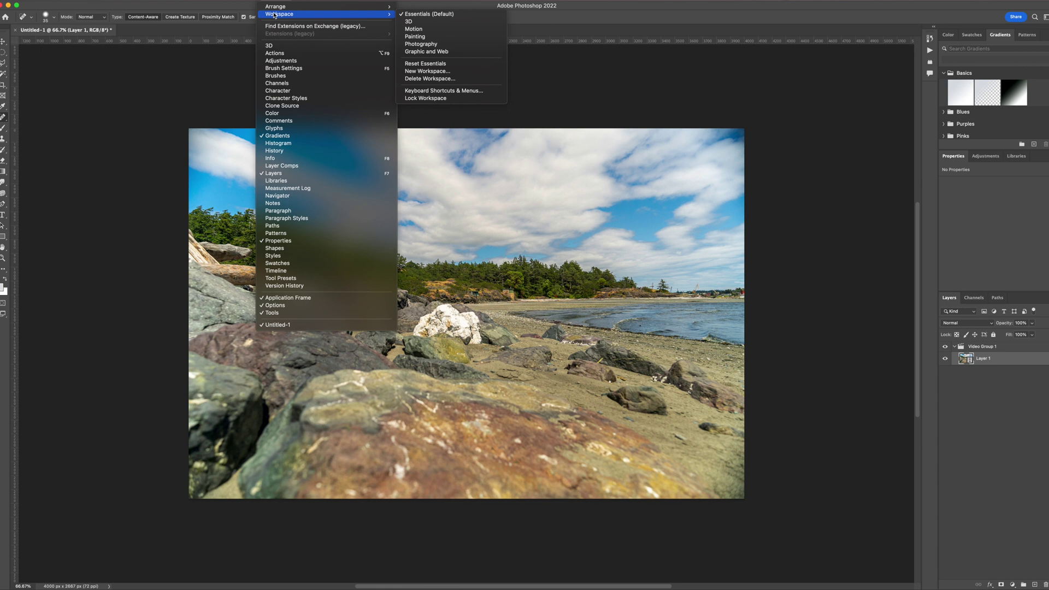
pyautogui.click(429, 31)
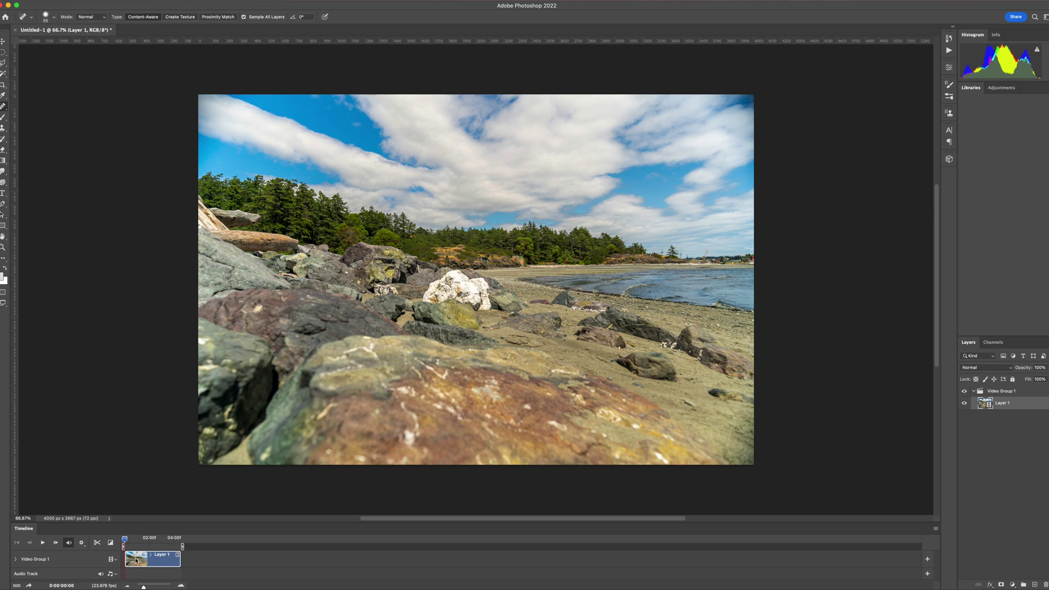
# Play and stop the timelapse preview, rewind to the first frame, and collapse the Libraries panel.
pyautogui.click(43, 543)
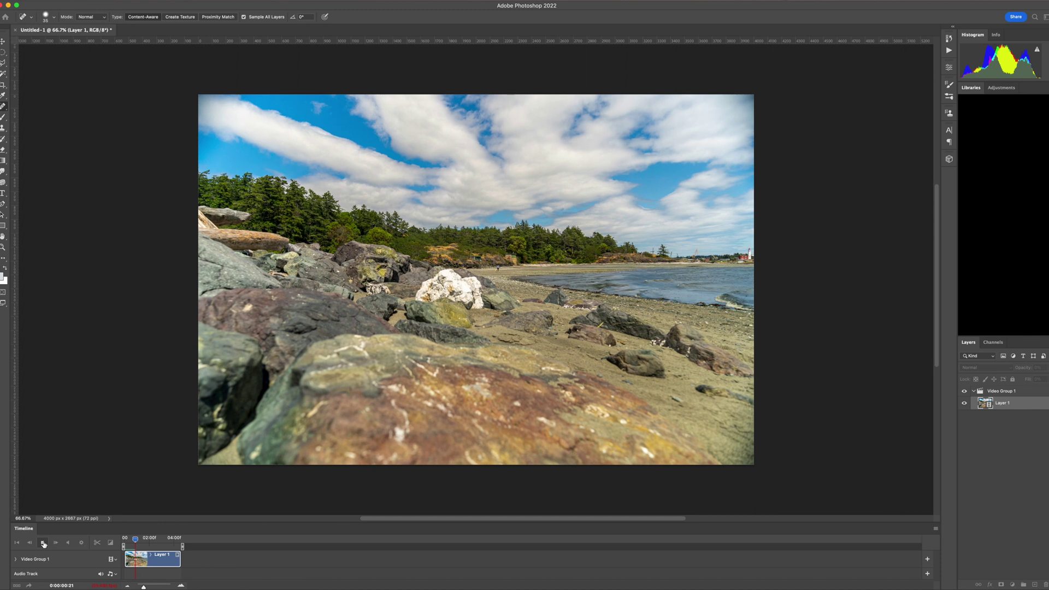
pyautogui.click(44, 543)
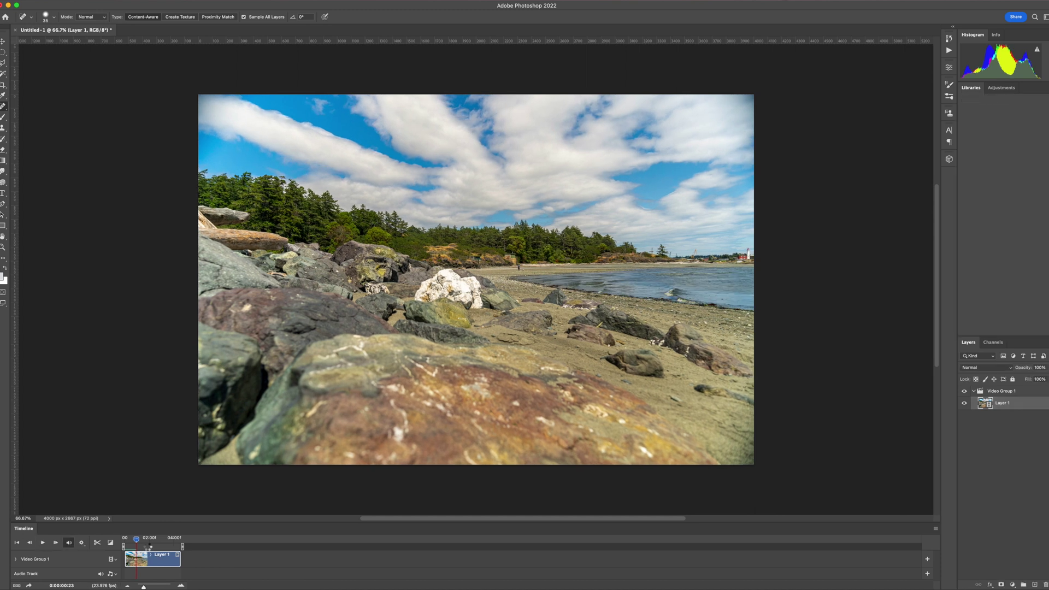
pyautogui.moveTo(136, 538); pyautogui.dragTo(114, 543)
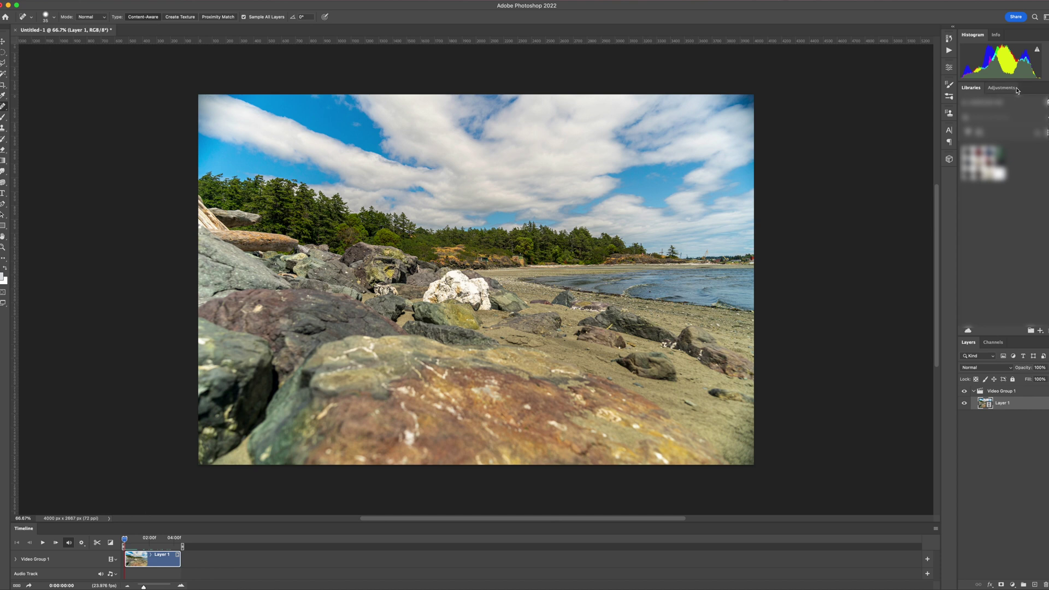
pyautogui.click(972, 88)
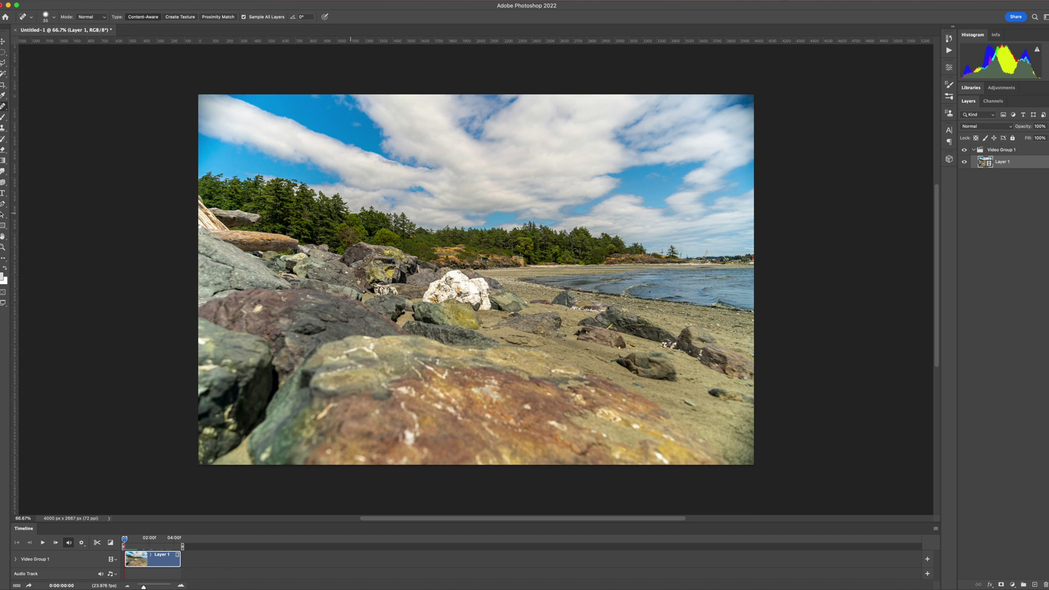
# Resize the canvas to 3840 × 2160 pixels, accepting the clipping of the image.
pyautogui.click(95, 0)
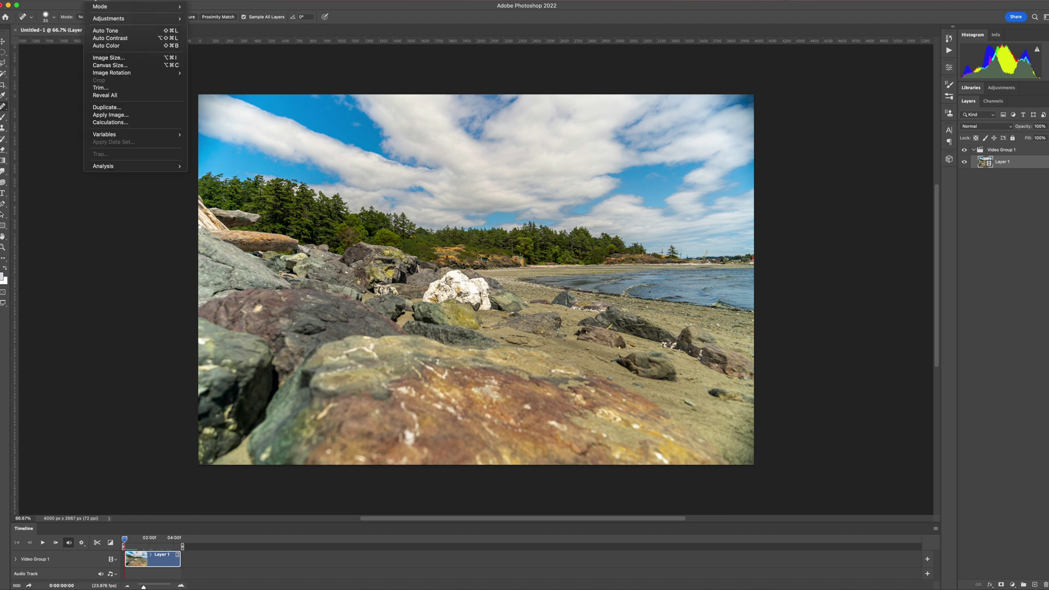
pyautogui.click(109, 65)
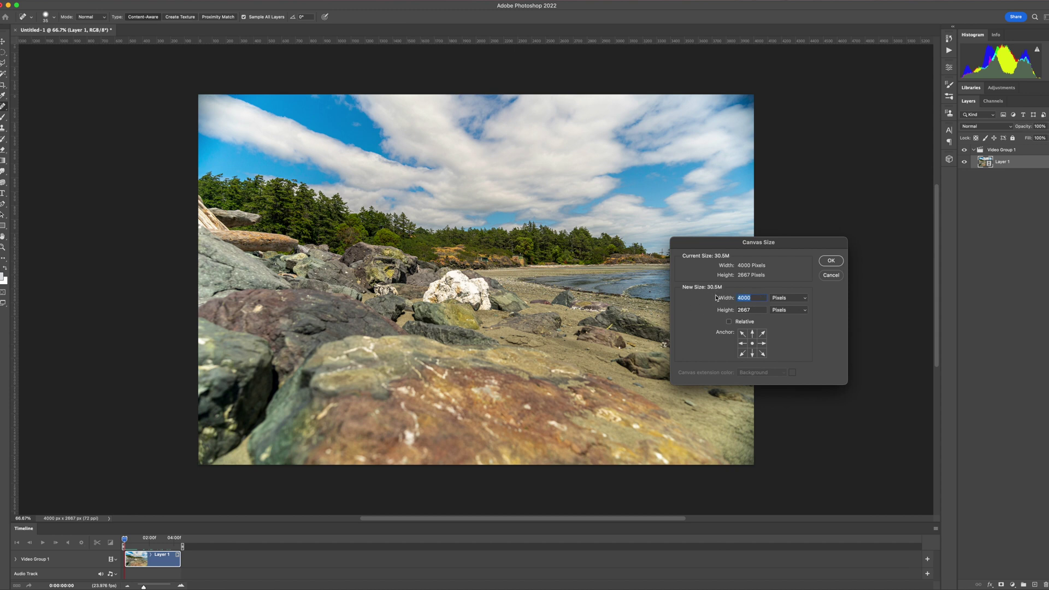
pyautogui.write('3840')
pyautogui.press('Tab')
pyautogui.write('2')
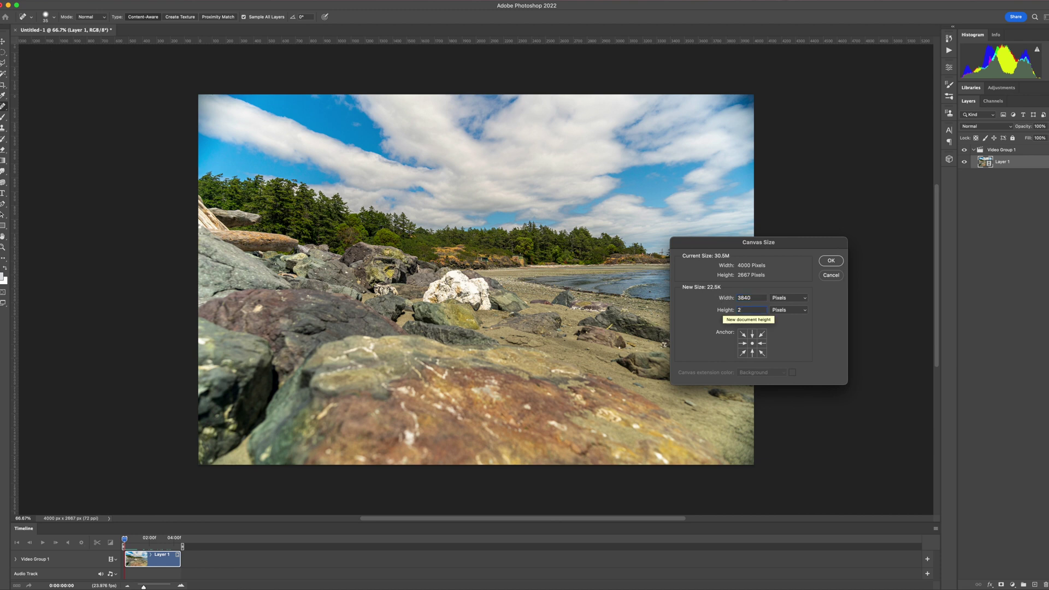
pyautogui.write('160')
pyautogui.click(838, 264)
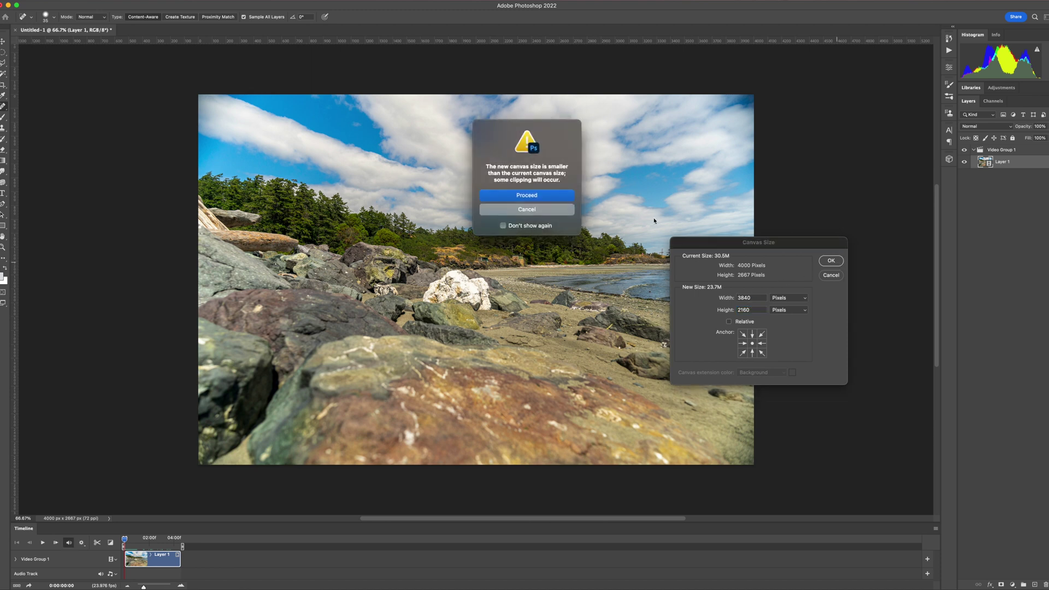
pyautogui.click(526, 196)
# Move the beach layer down so it fills the 16:9 frame.
pyautogui.scroll(-3, 465, 245)
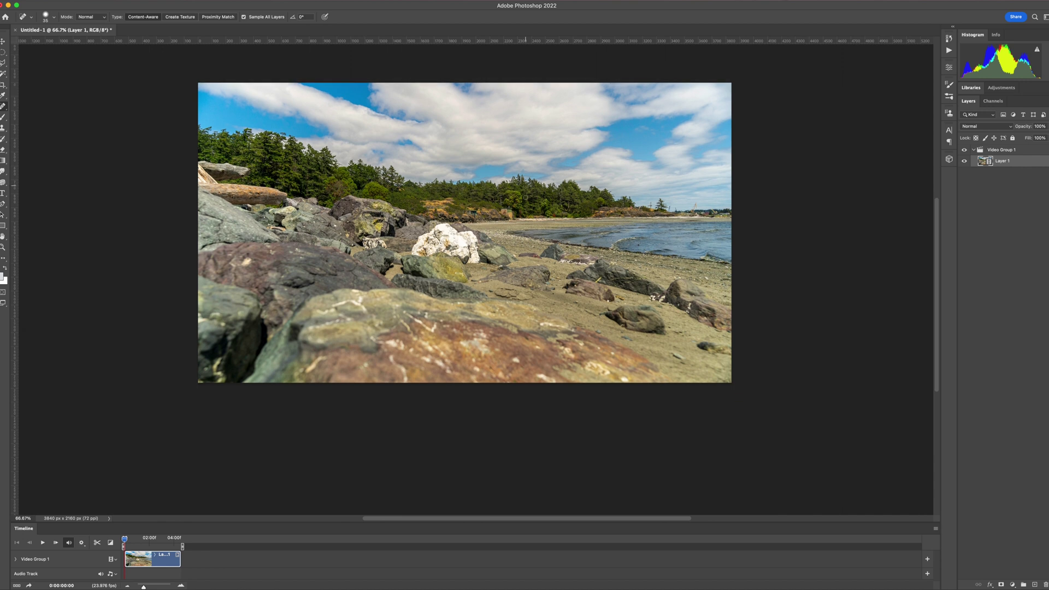
pyautogui.scroll(4, 561, 188)
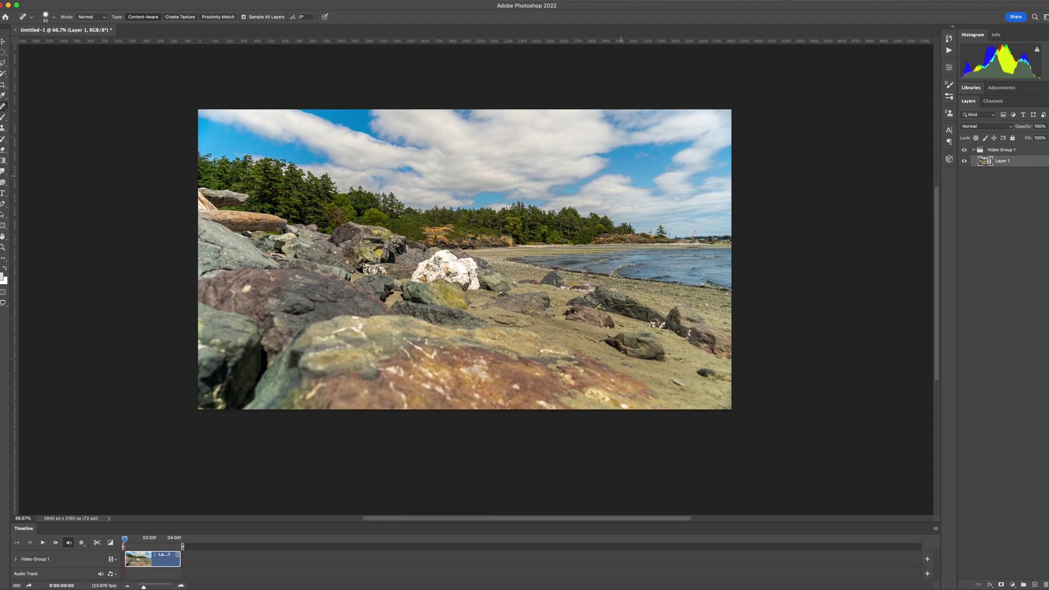
pyautogui.click(4, 43)
pyautogui.moveTo(467, 236)
pyautogui.mouseDown()
pyautogui.moveTo(469, 294)
pyautogui.moveTo(470, 239)
pyautogui.mouseUp()
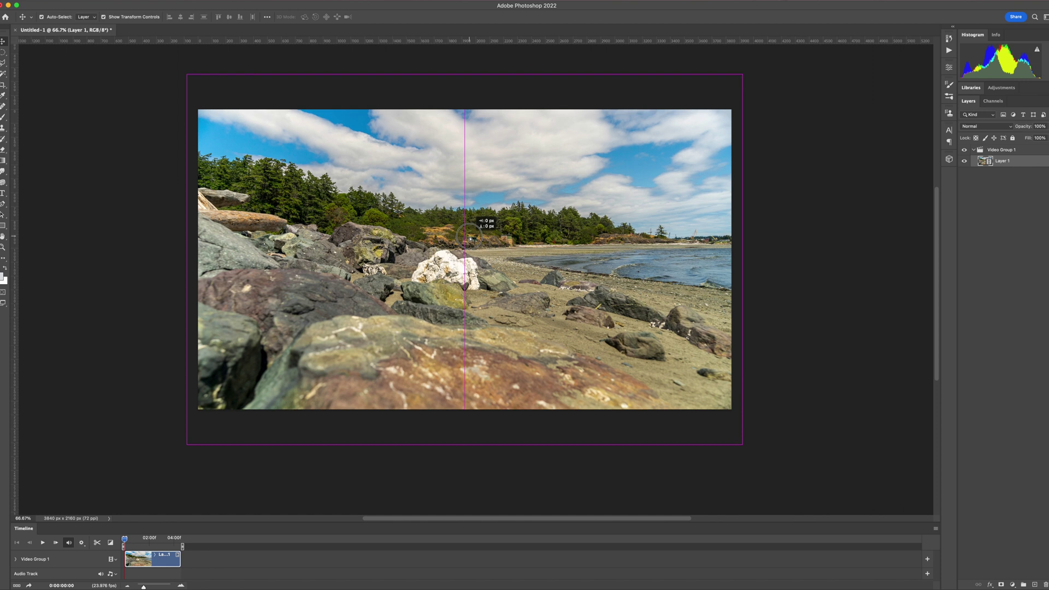
pyautogui.moveTo(470, 239); pyautogui.dragTo(470, 239)
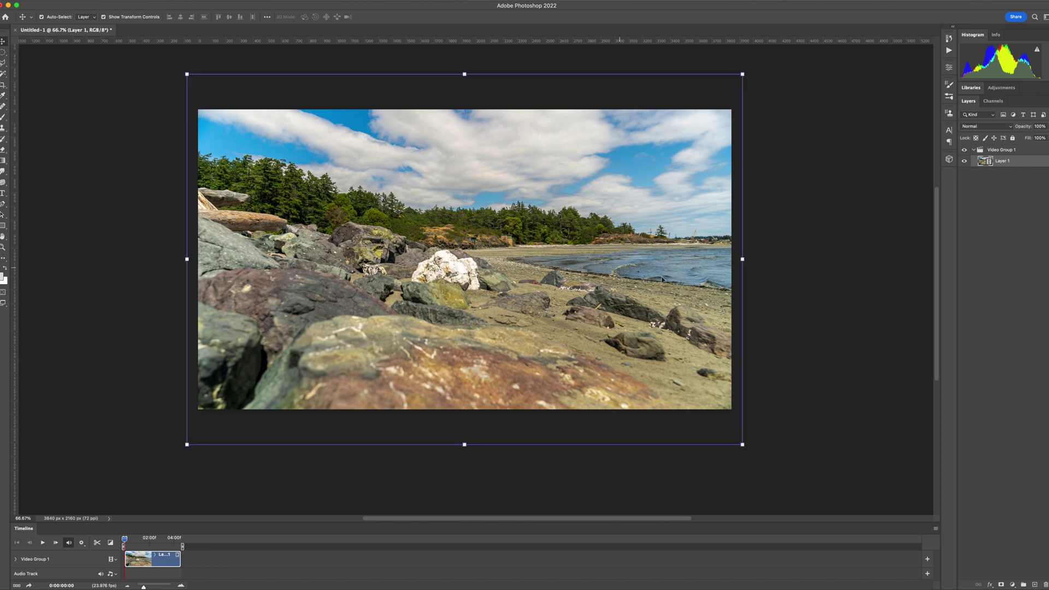
pyautogui.click(759, 312)
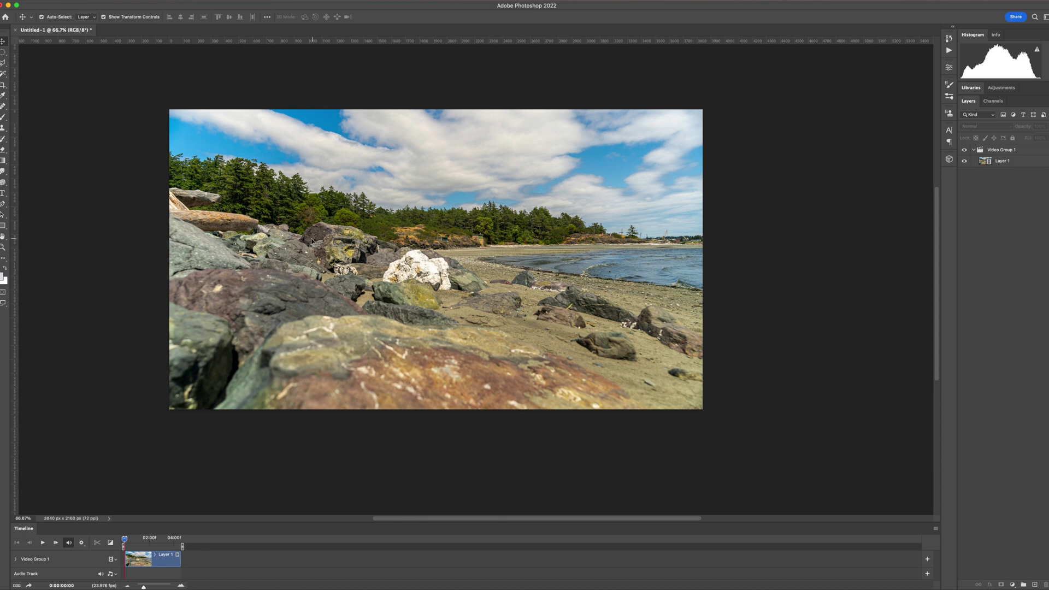
pyautogui.click(59, 2)
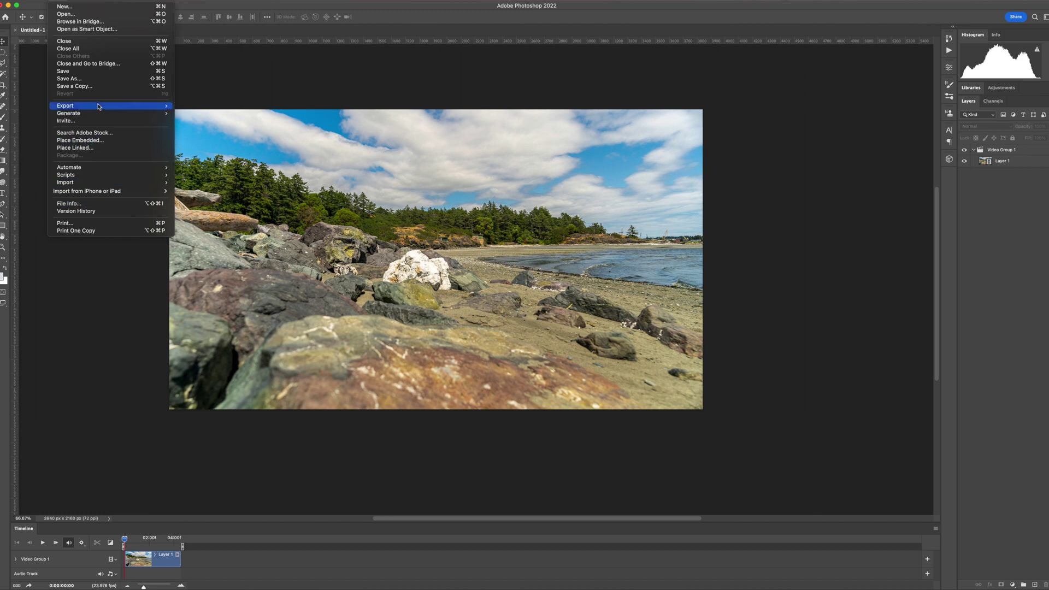
# Open Render Video and set the output folder to 2022-06-14 - Zeapon TimeLapse/1.
pyautogui.moveTo(98, 107)
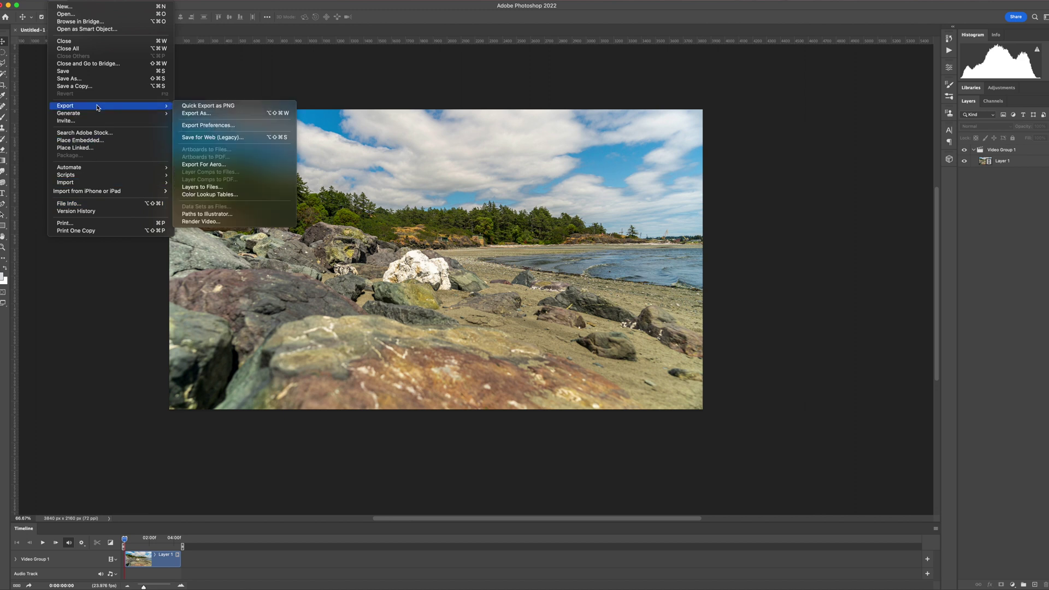
pyautogui.click(217, 225)
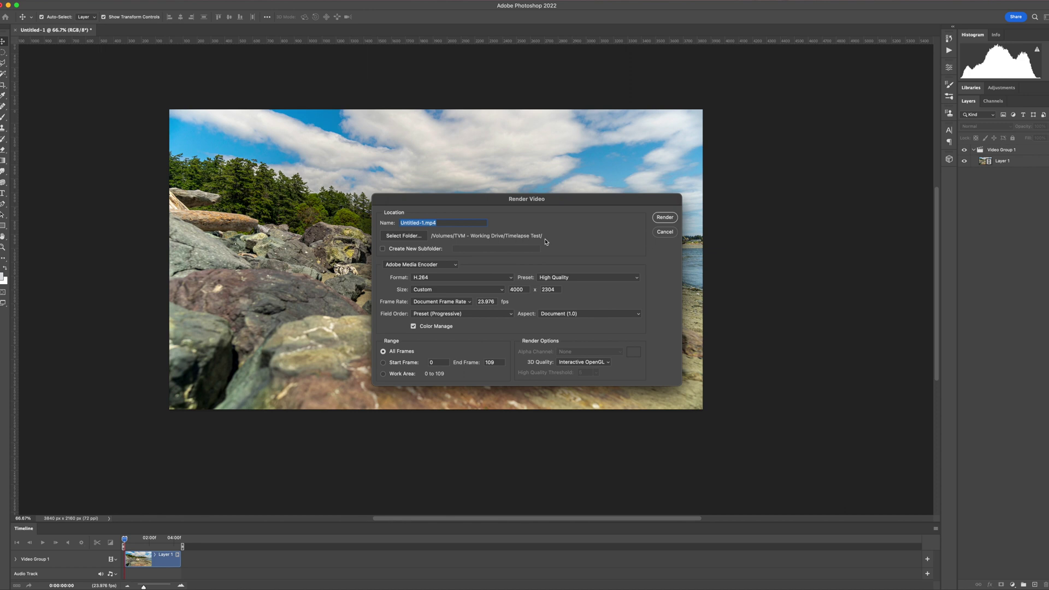
pyautogui.click(403, 236)
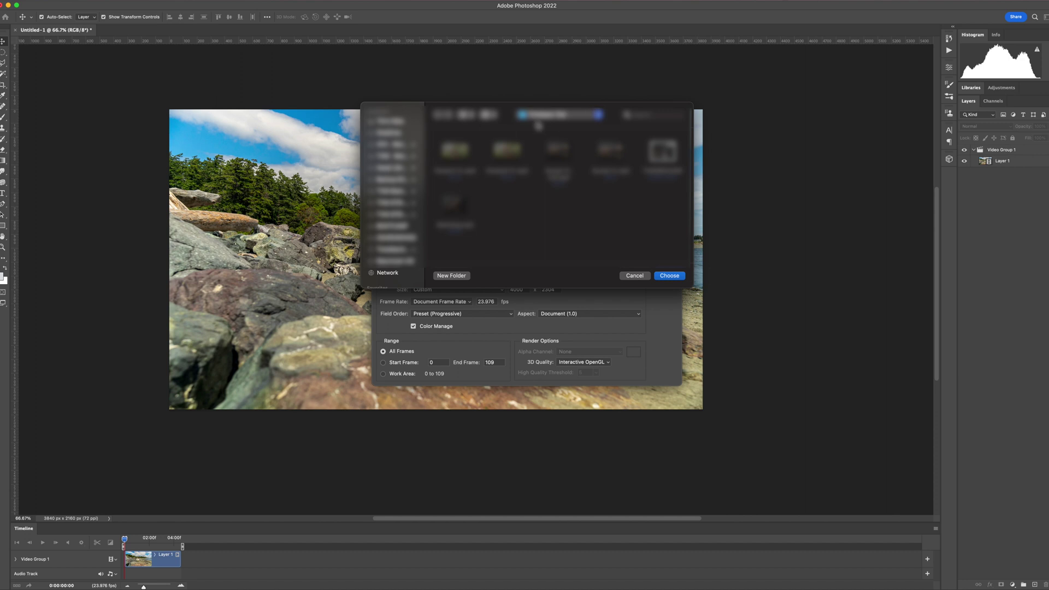
pyautogui.click(395, 158)
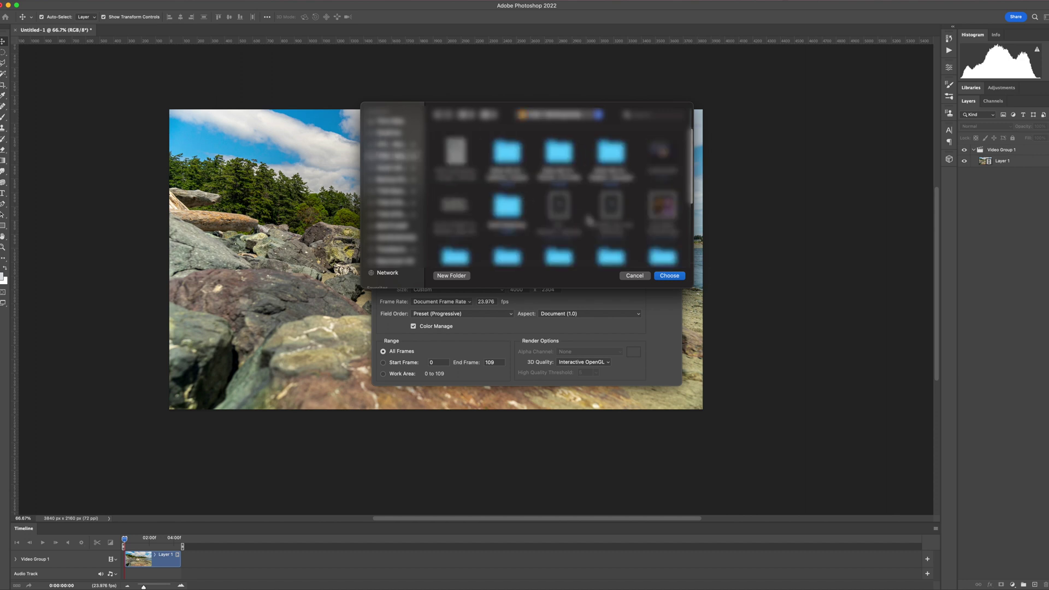
pyautogui.doubleClick(606, 174)
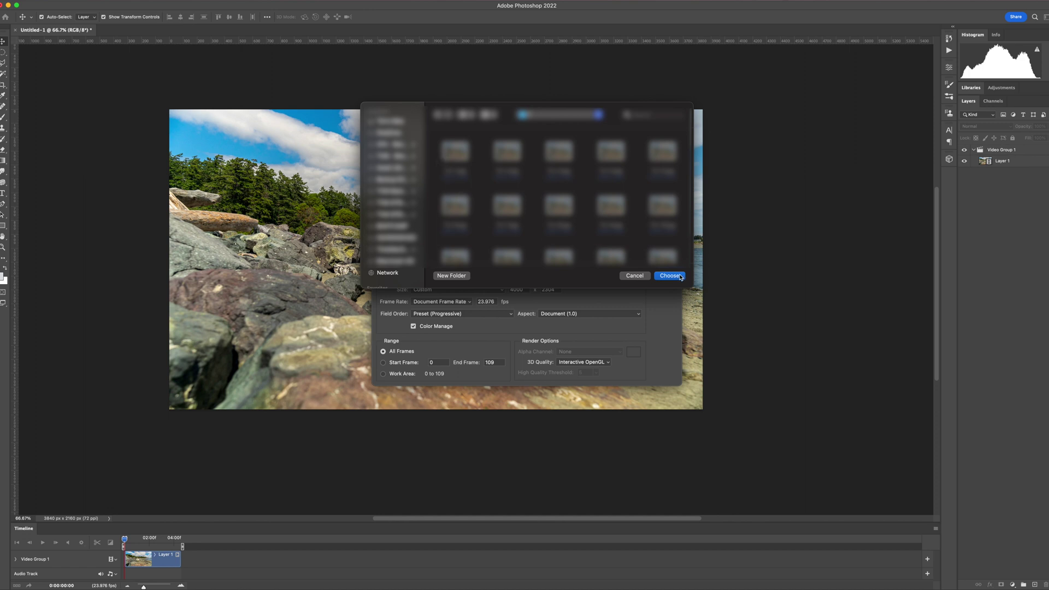
pyautogui.click(670, 275)
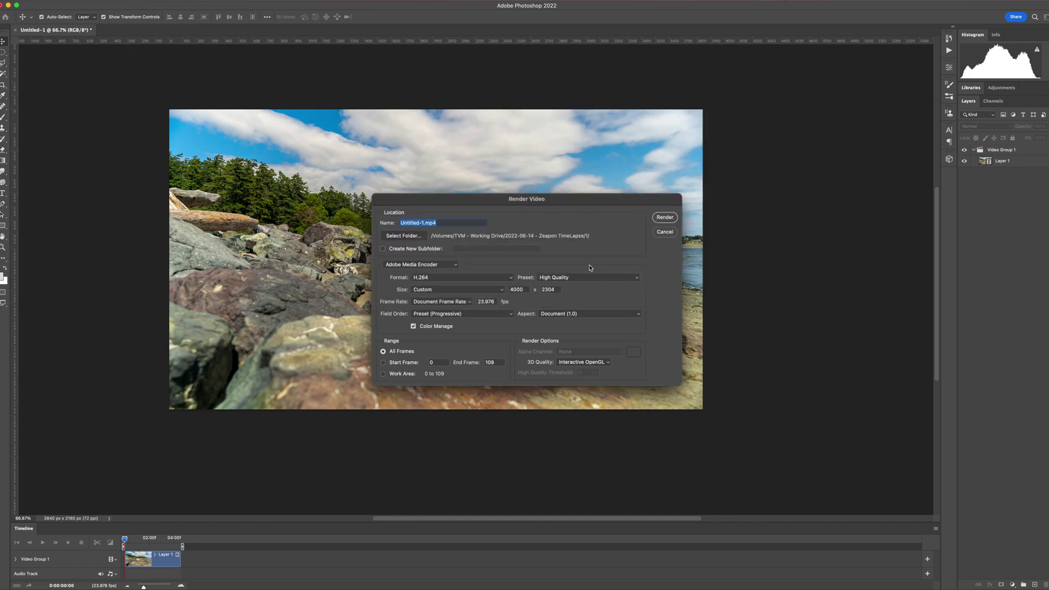
# Name the video TL-1.mp4, keep H.264 with the High Quality preset, and render it.
pyautogui.click(420, 222)
pyautogui.moveTo(419, 222); pyautogui.dragTo(376, 225)
pyautogui.write('TL')
pyautogui.click(475, 277)
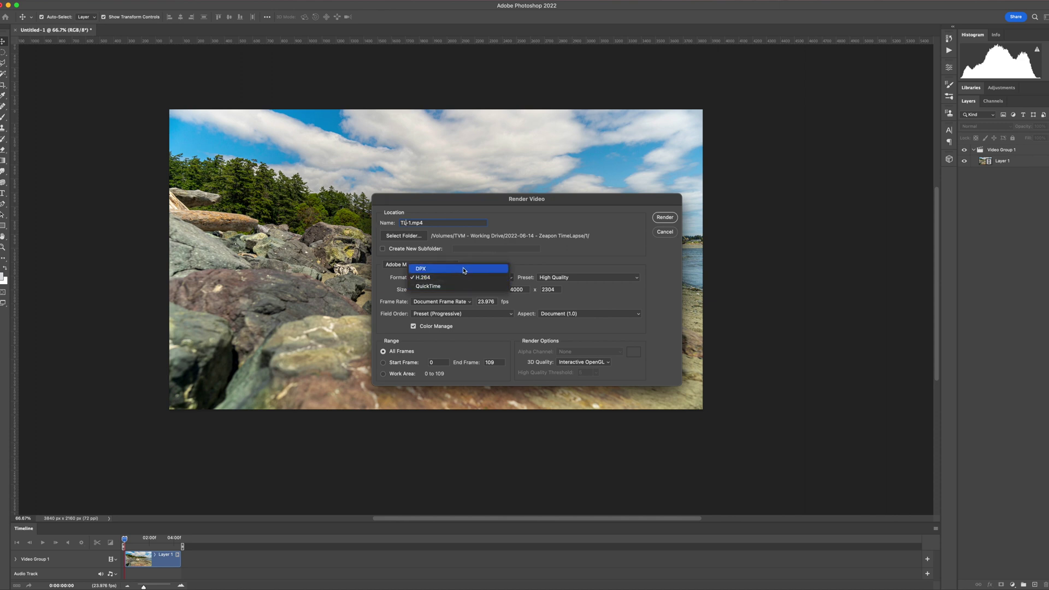
pyautogui.click(430, 277)
pyautogui.click(585, 278)
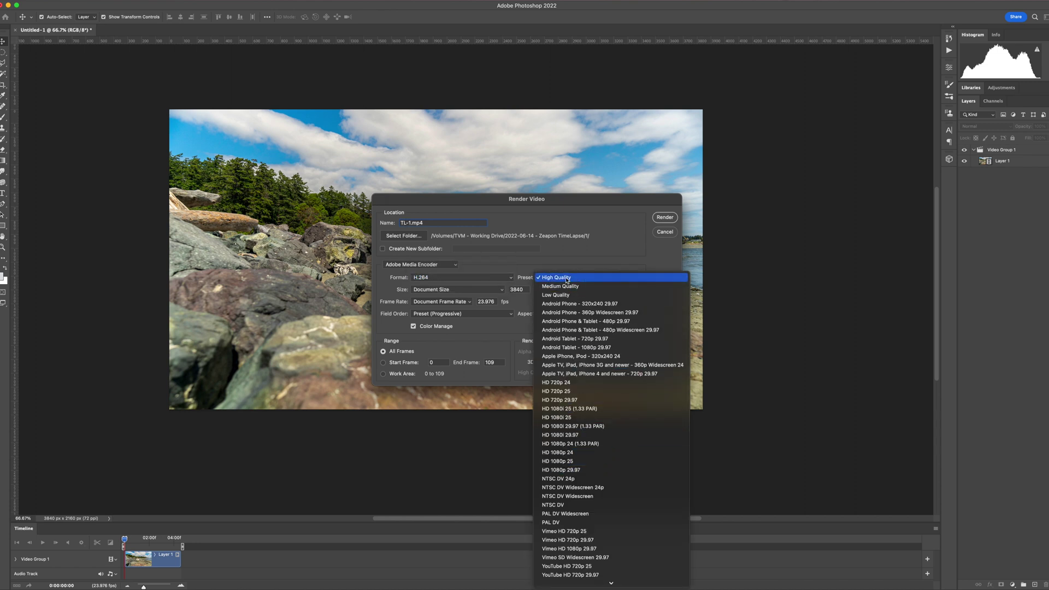
pyautogui.click(566, 279)
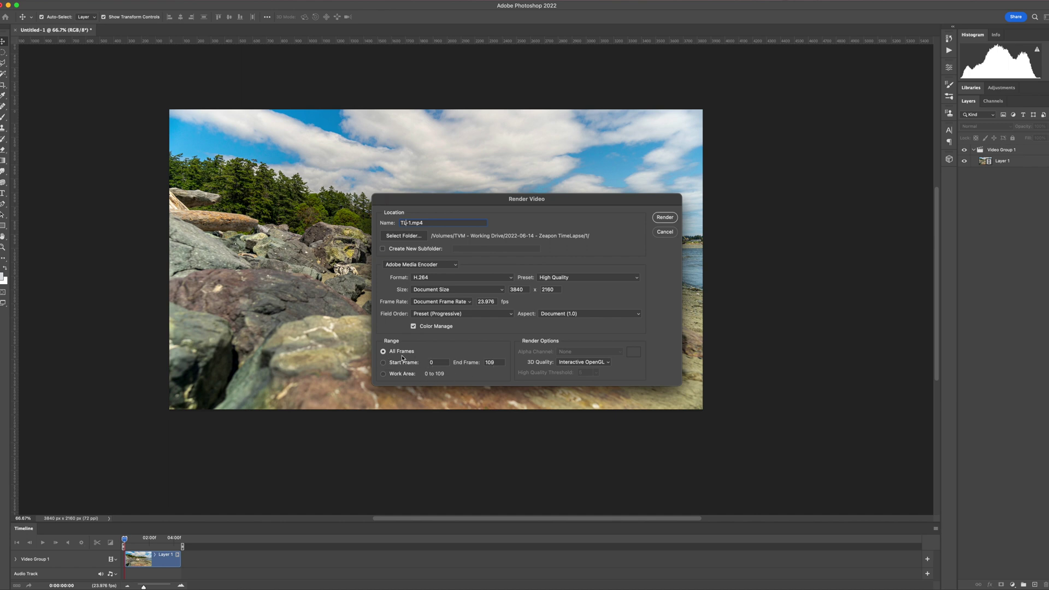
pyautogui.click(665, 217)
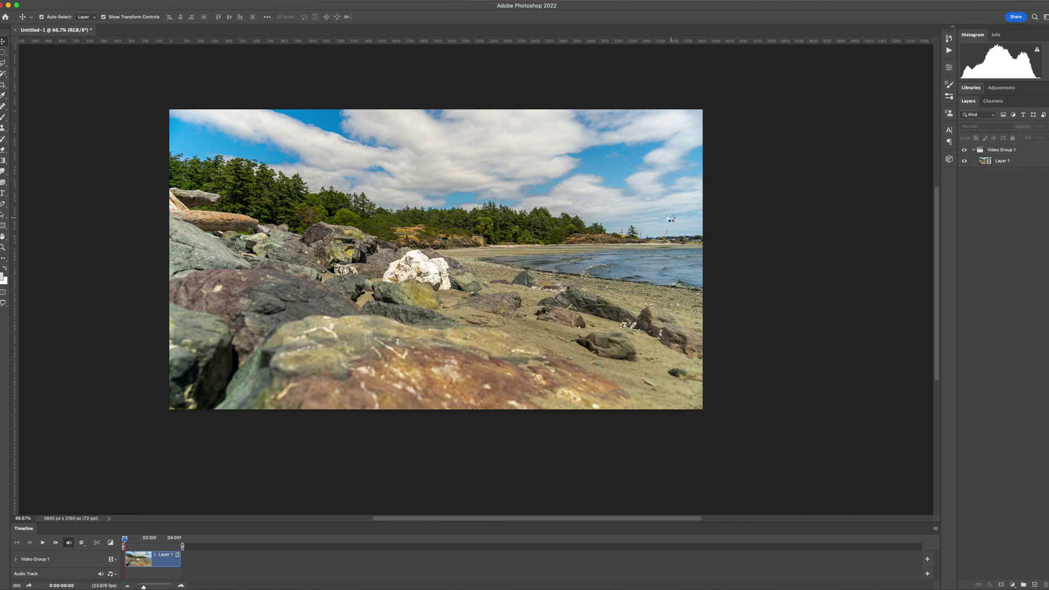